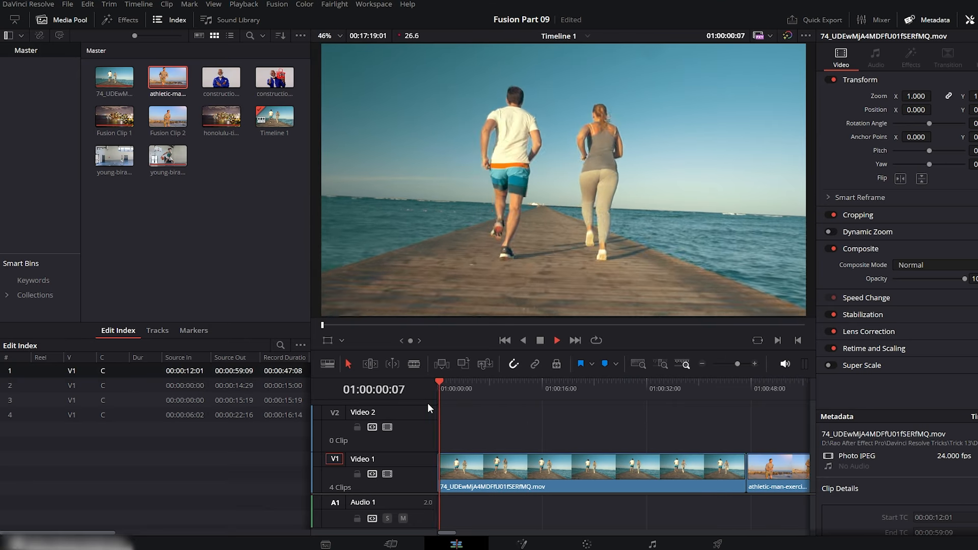
Cut the pier running clip at 01:00:03:11, remove the rest of it, and butt the athletic-man clip against the cut.
key(b)
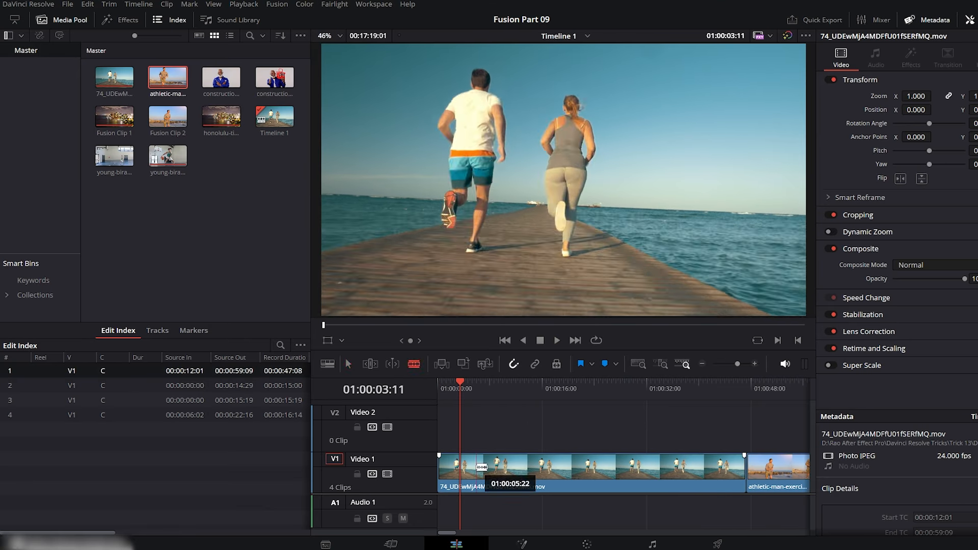
click(461, 470)
key(a)
click(549, 480)
key(BackSpace)
drag(777, 468, 491, 467)
click(439, 389)
key(space)
scroll(462, 406, up, 2)
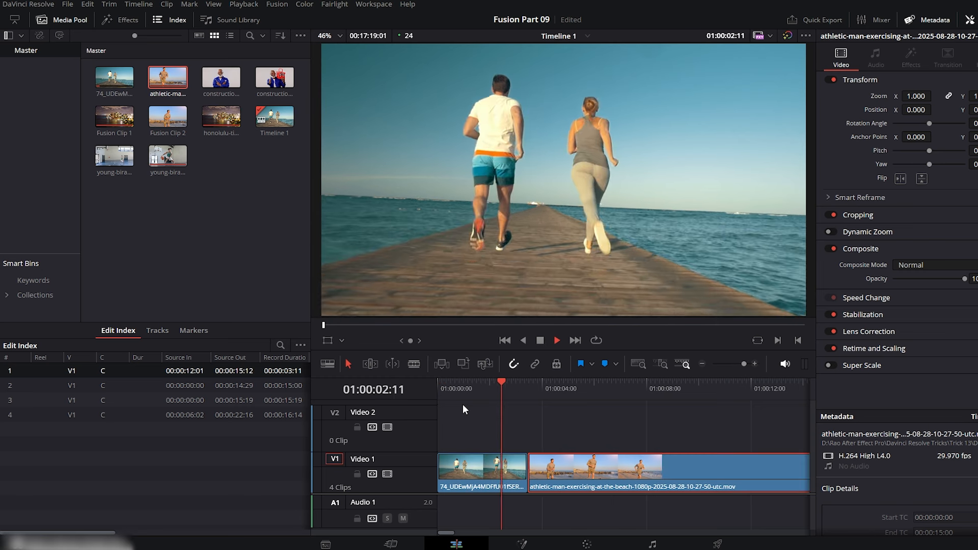
Add a freeze frame at the start of the athletic-man clip, at 01:00:03:11, using the retime controls.
mouse_move(546, 386)
mouse_down()
mouse_move(505, 386)
mouse_move(542, 386)
mouse_move(528, 384)
mouse_up()
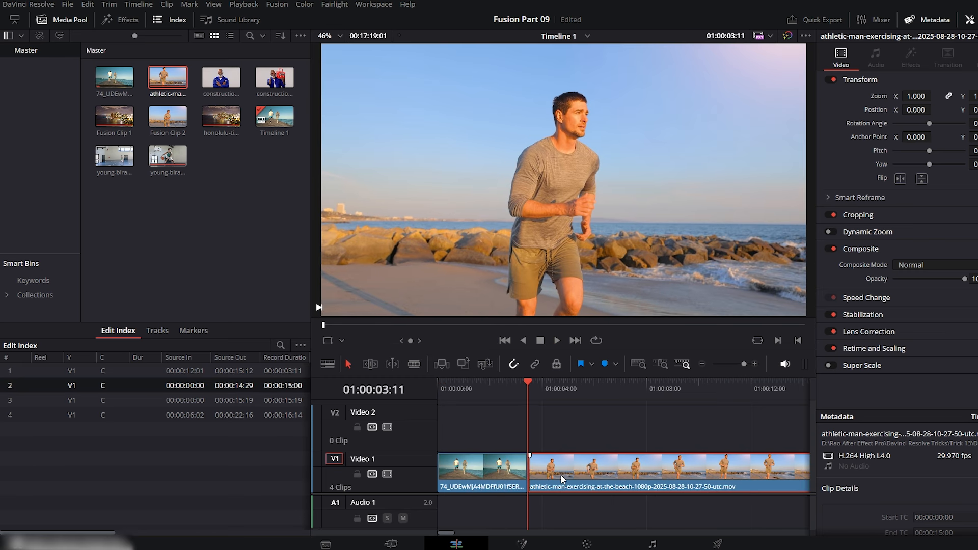
scroll(502, 408, down, 1)
drag(497, 379, 501, 306)
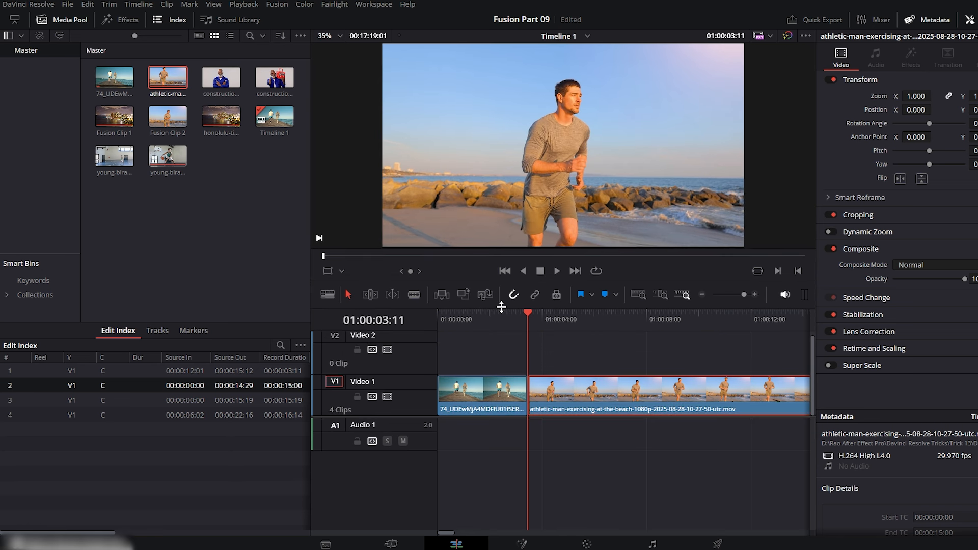
right_click(548, 398)
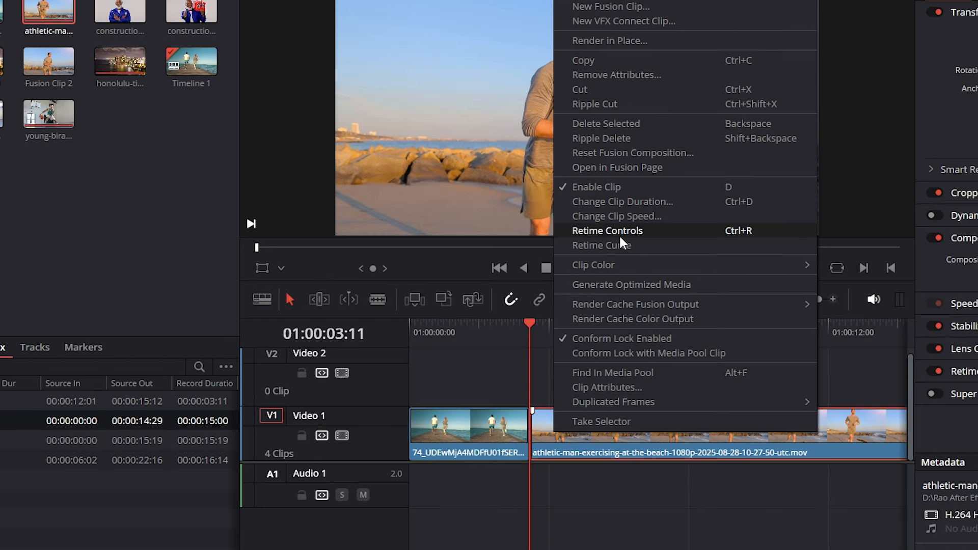
click(621, 231)
click(671, 410)
click(701, 474)
Play back the frozen opening and split the athletic-man clip at 01:00:04:00.
key(space)
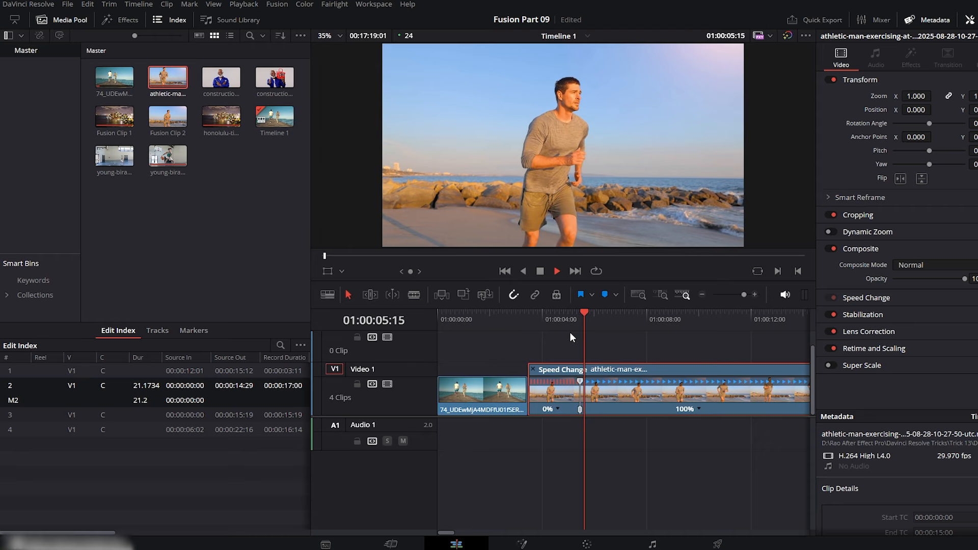
drag(560, 325, 533, 323)
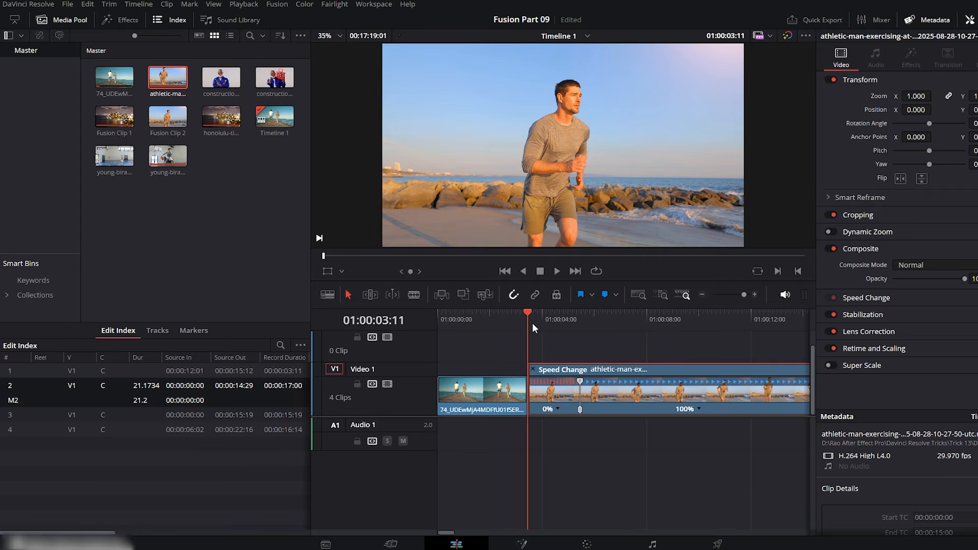
scroll(552, 358, up, 2)
key(space)
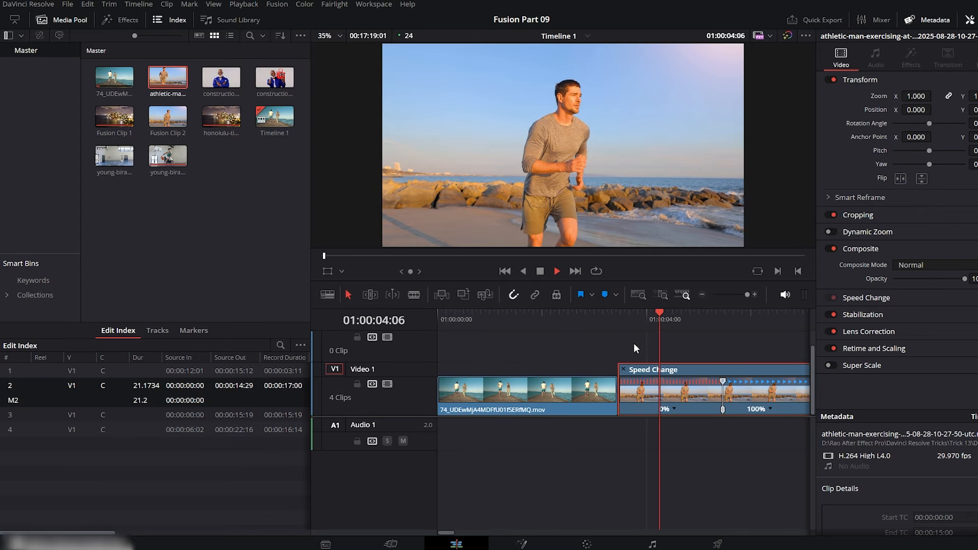
click(646, 315)
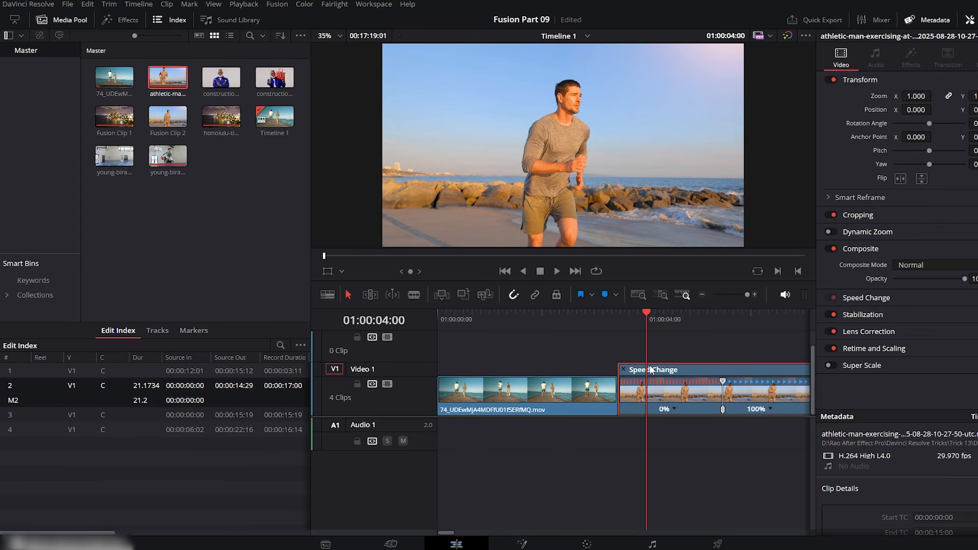
key(b)
click(646, 387)
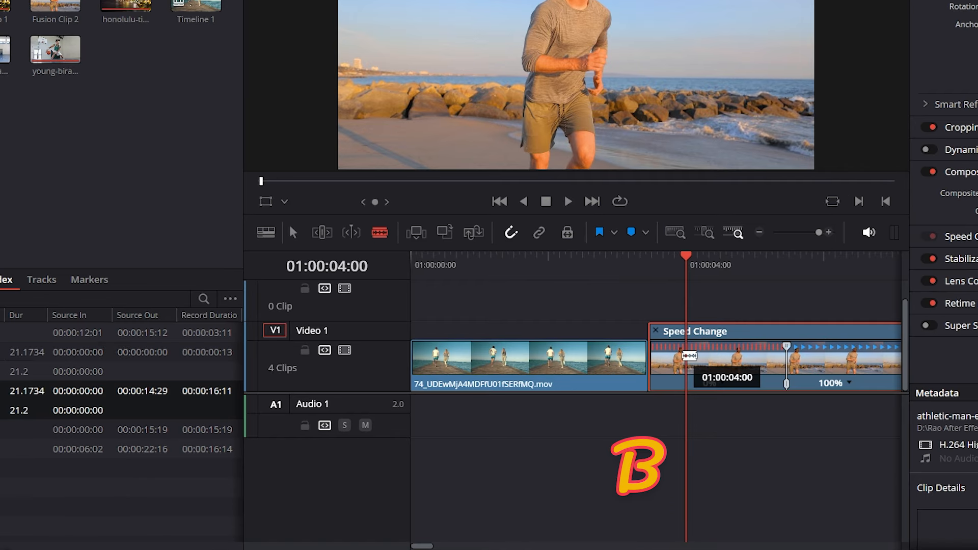
key(a)
Show the retime controls on the athletic-man clip after the split, reset it to 100% speed, and play back the result.
drag(696, 274, 752, 270)
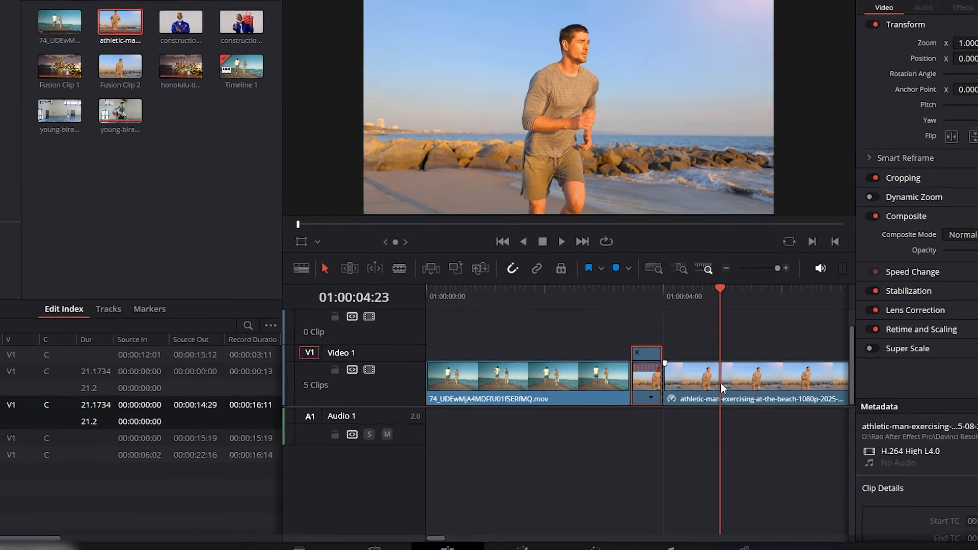
right_click(721, 383)
click(780, 229)
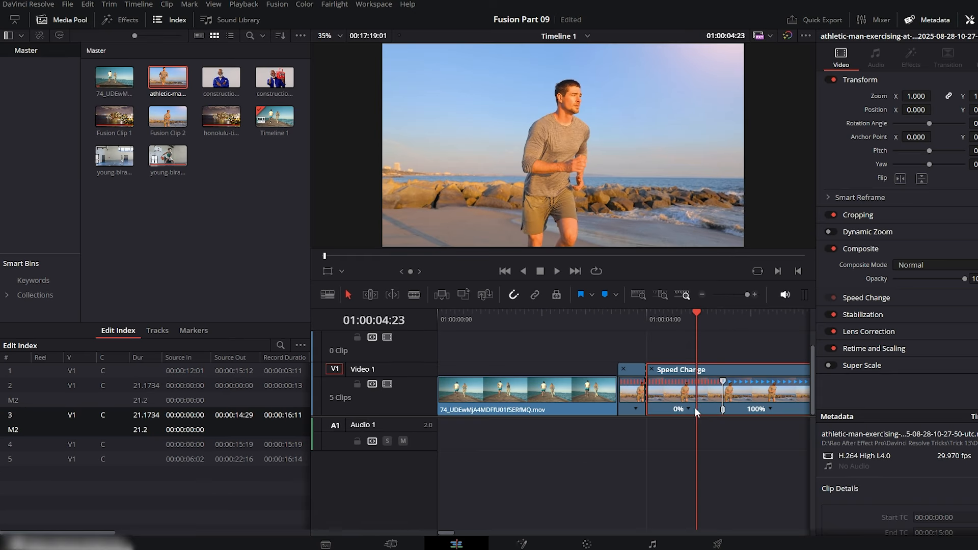
click(687, 408)
click(720, 434)
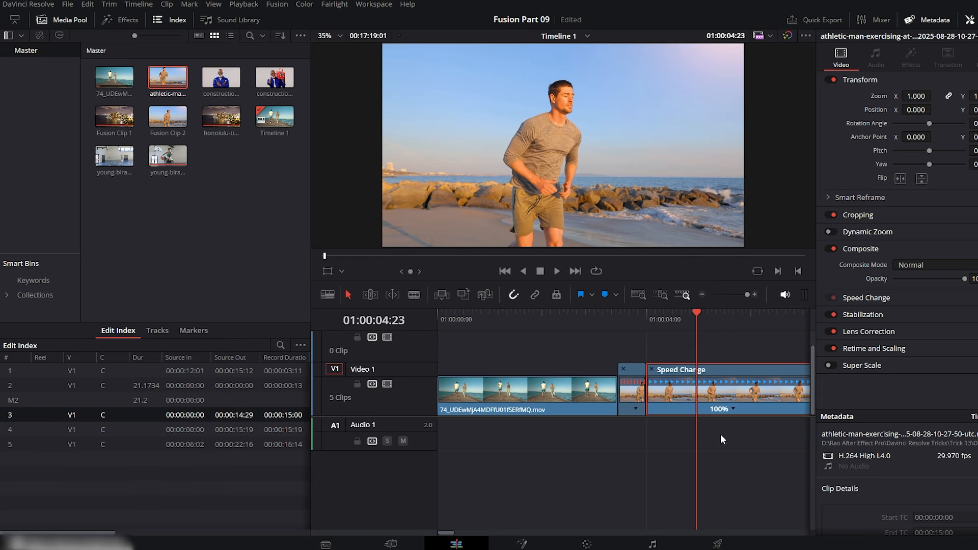
drag(657, 324, 622, 325)
key(space)
click(628, 323)
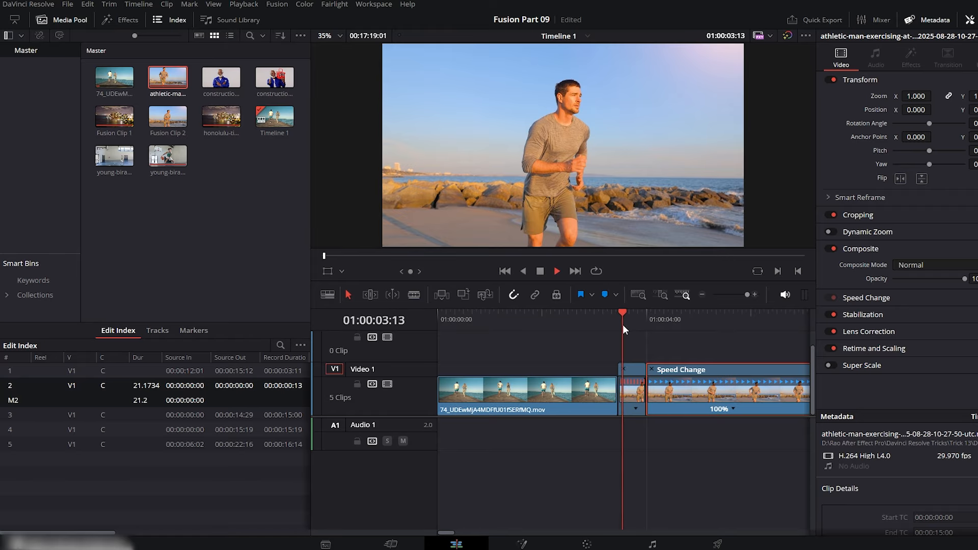
key(space)
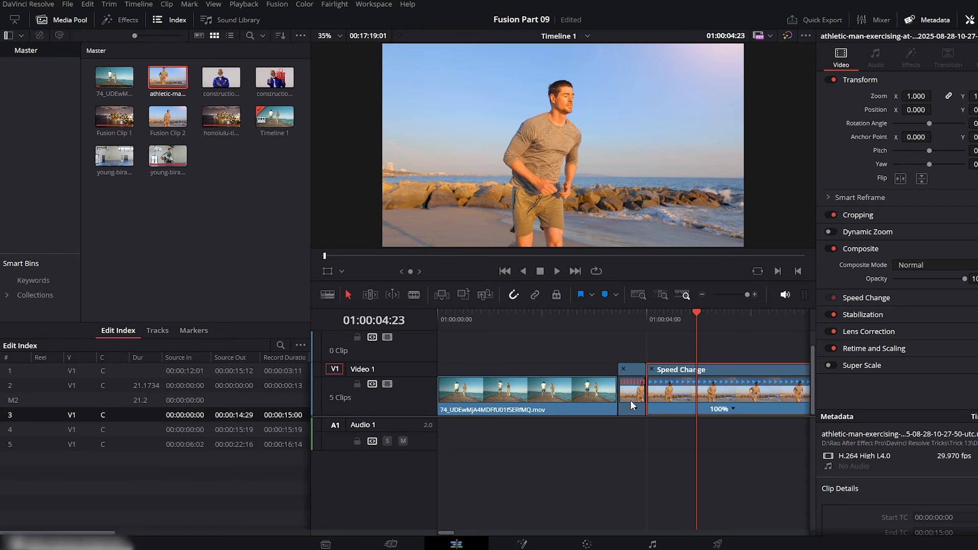
Move the short freeze-frame clip to Video 2 over the end of the pier clip and close the gap on Video 1.
drag(421, 418, 423, 454)
drag(637, 430, 605, 390)
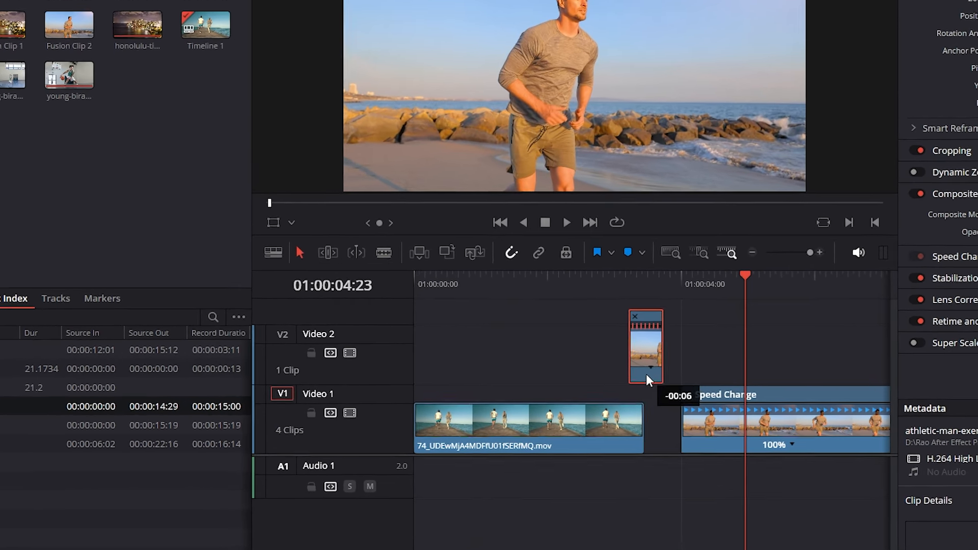
click(665, 417)
key(Delete)
drag(603, 292, 574, 289)
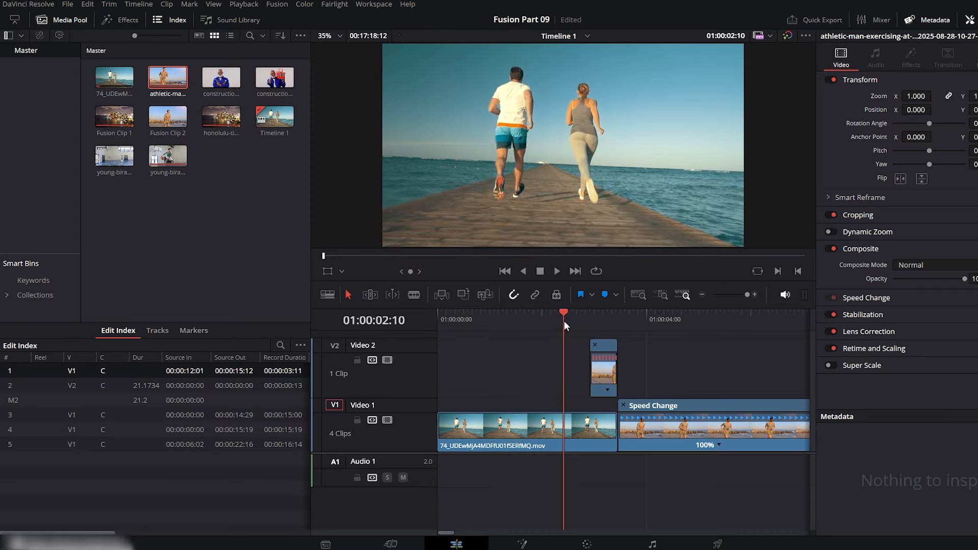
key(space)
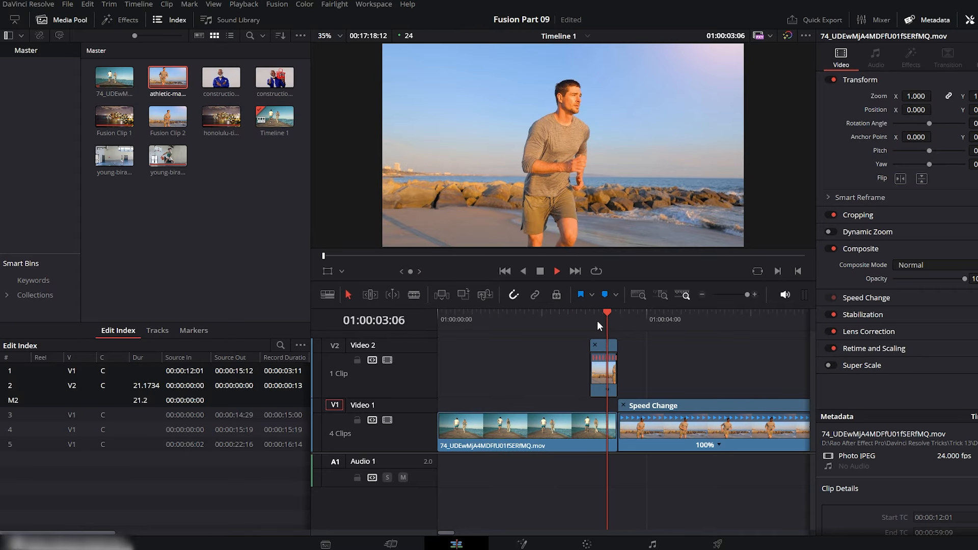
key(space)
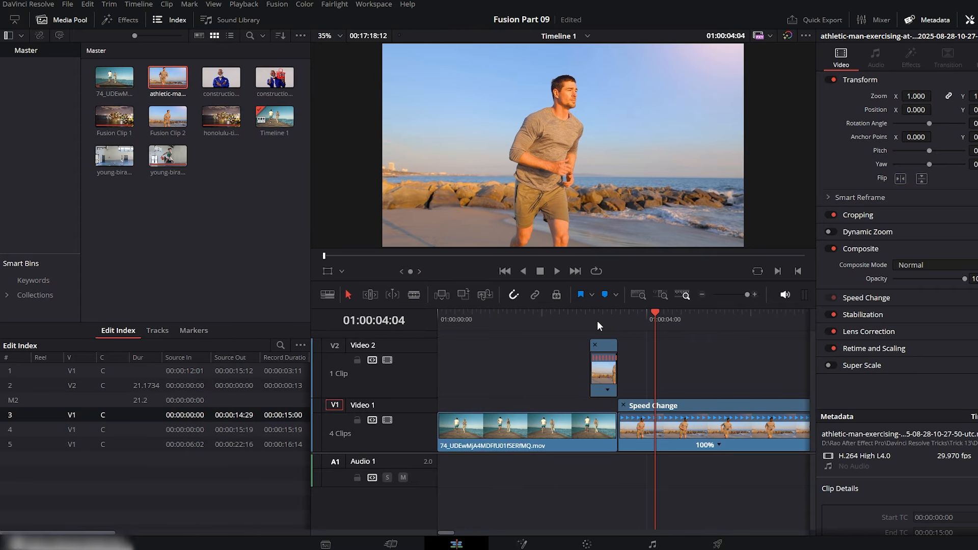
Convert the freeze-frame clip on Video 2 into a new Fusion clip and open it on the Fusion page.
click(594, 319)
click(606, 365)
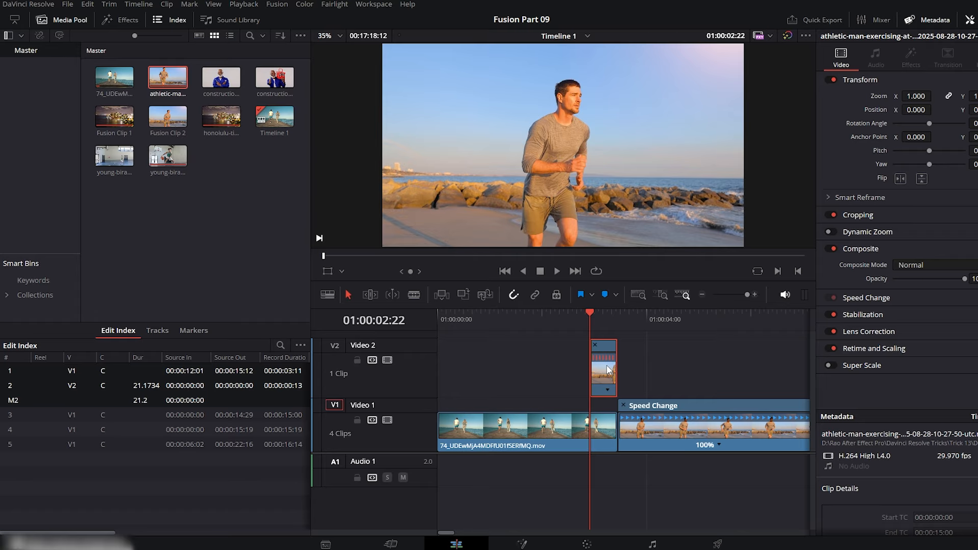
right_click(606, 364)
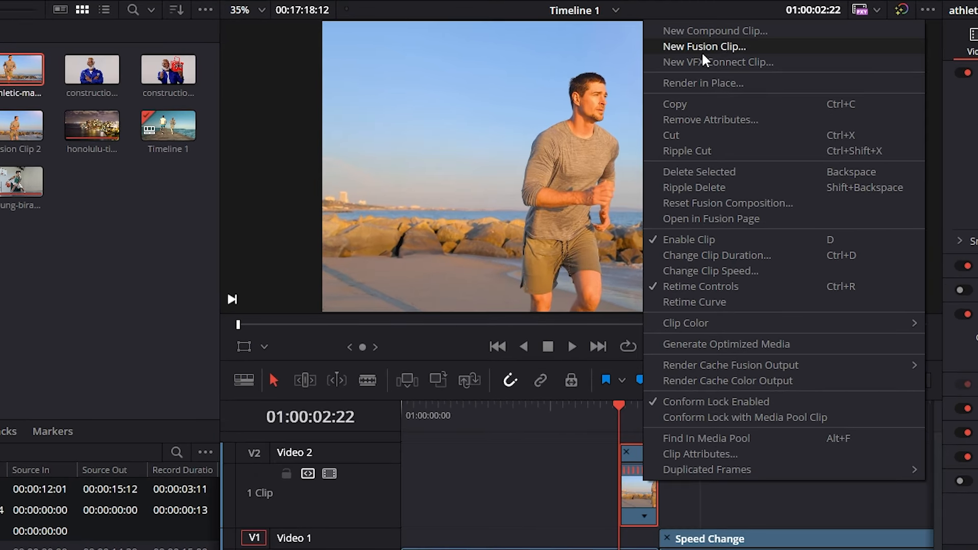
click(701, 51)
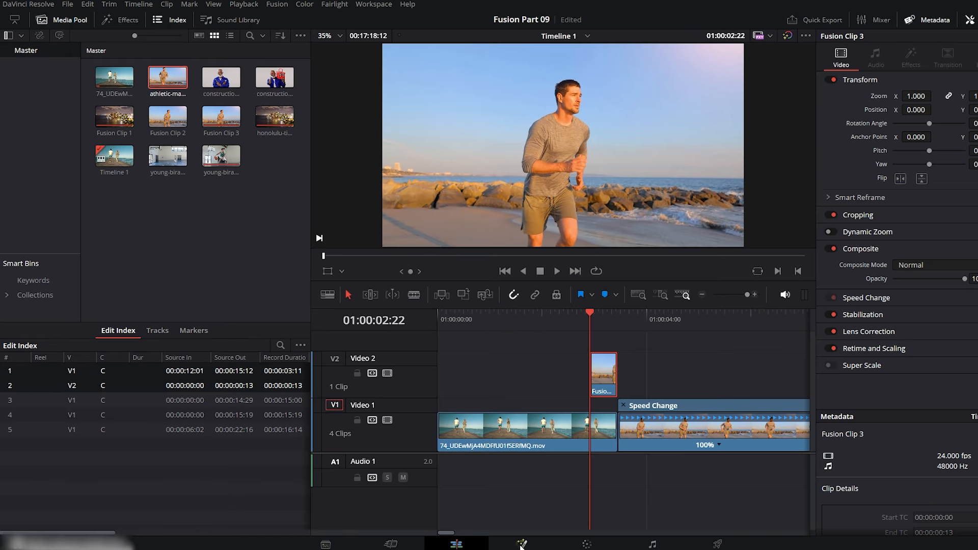
click(521, 544)
Spread the MediaIn1 and MediaOut1 nodes apart and add a Background node merged with MediaIn1.
click(506, 410)
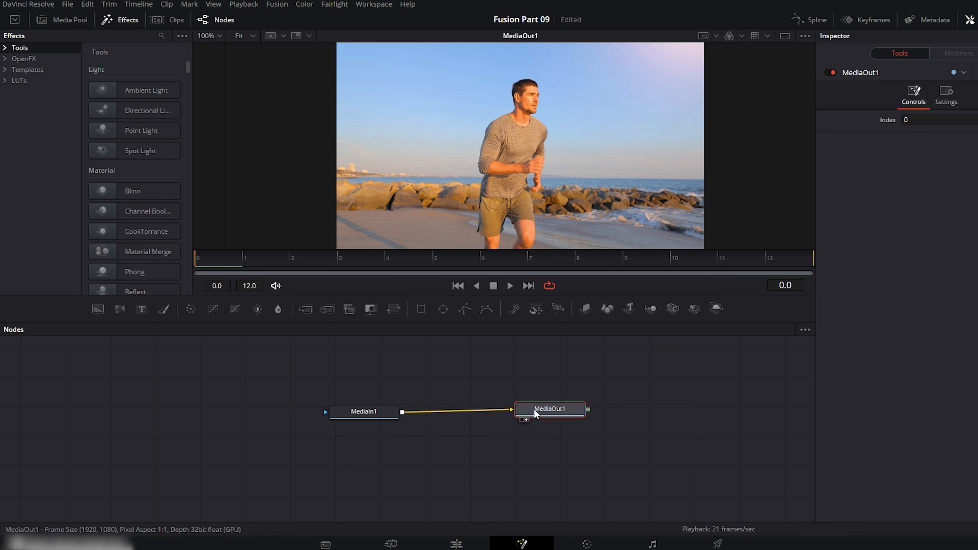
click(369, 413)
click(533, 414)
click(359, 414)
drag(358, 415, 349, 412)
key(ctrl+shift+space)
text(back)
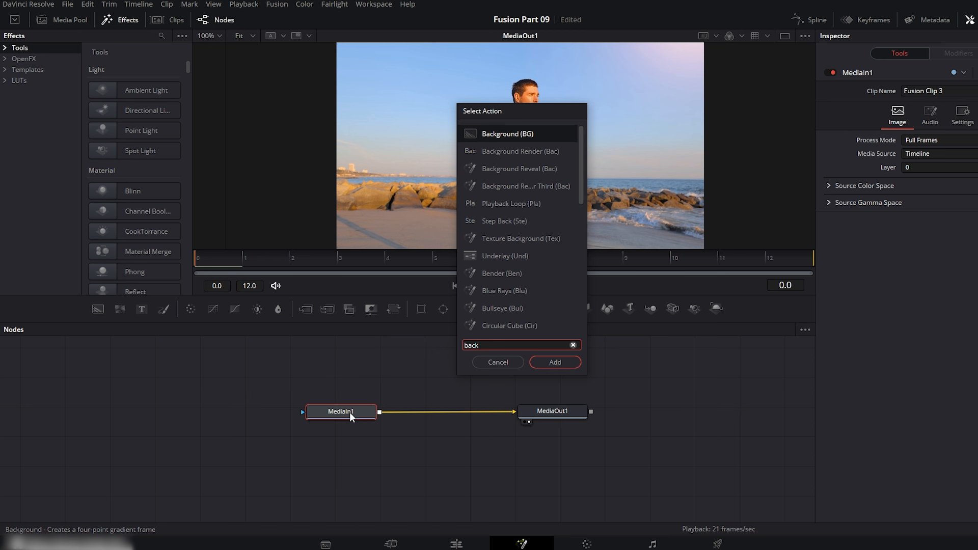
click(547, 363)
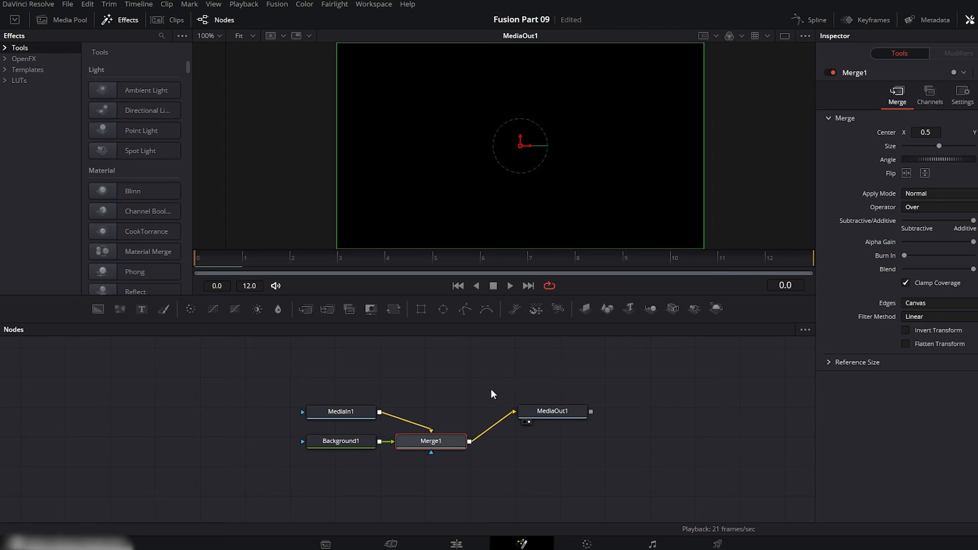
Make the Background1 node fully transparent by lowering its alpha to the minimum.
click(341, 442)
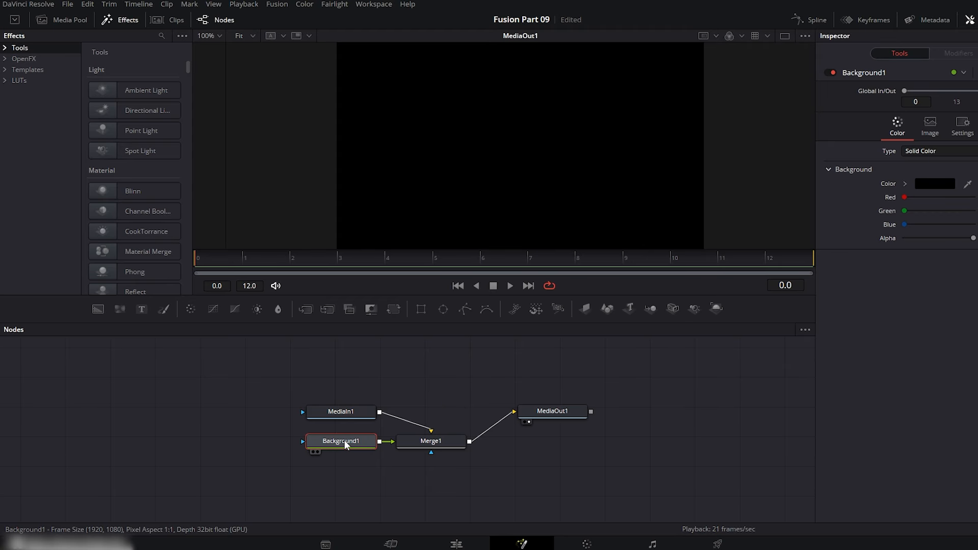
drag(908, 238, 832, 236)
click(406, 391)
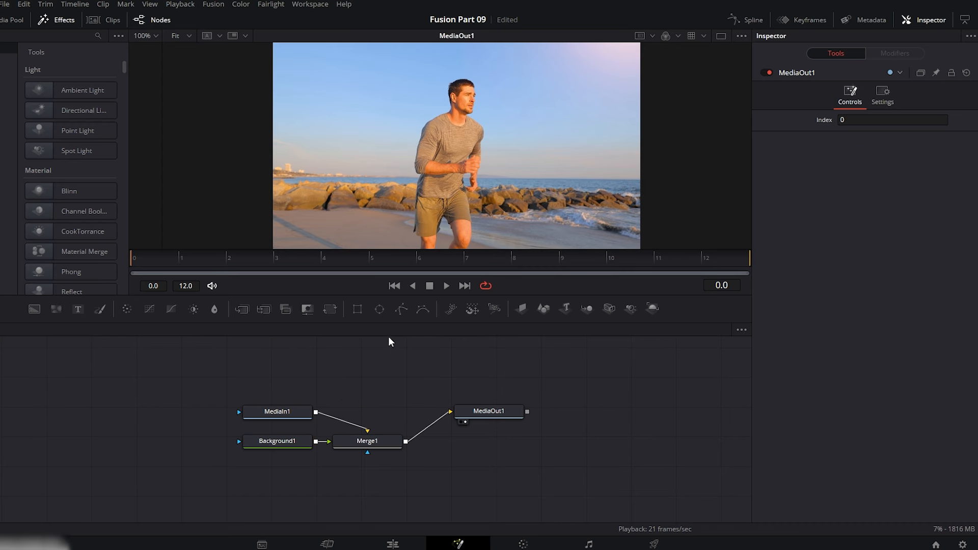
Add an unconnected Polygon mask node and place it above MediaIn1.
click(401, 308)
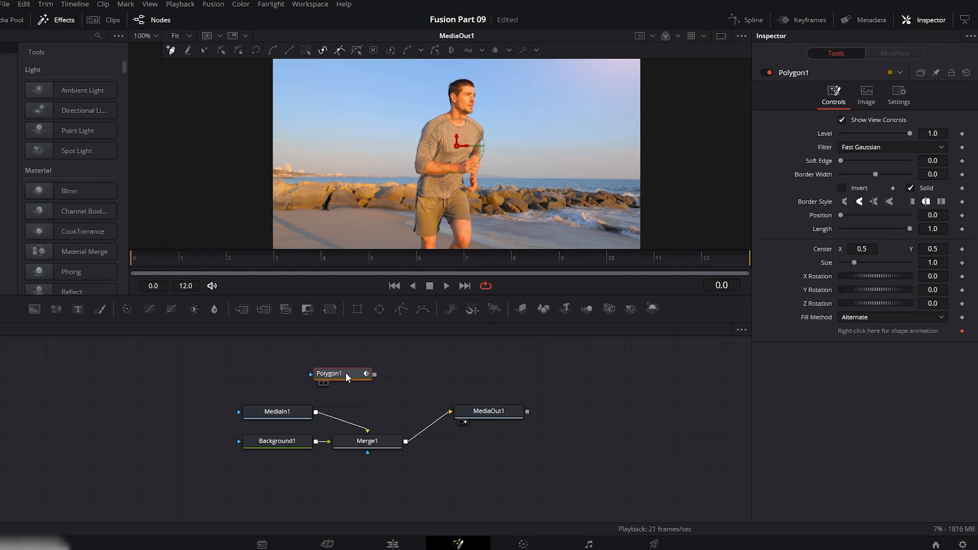
drag(346, 373, 287, 375)
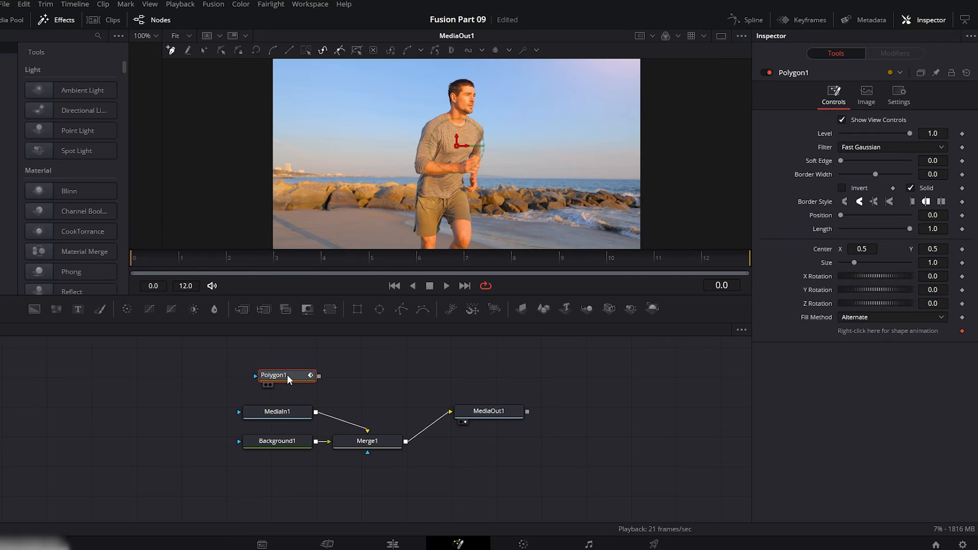
Trace a closed polygon outline around the running man, following his head, arms, torso and legs past the frame's lower edge.
drag(357, 296, 349, 422)
scroll(453, 132, up, 3)
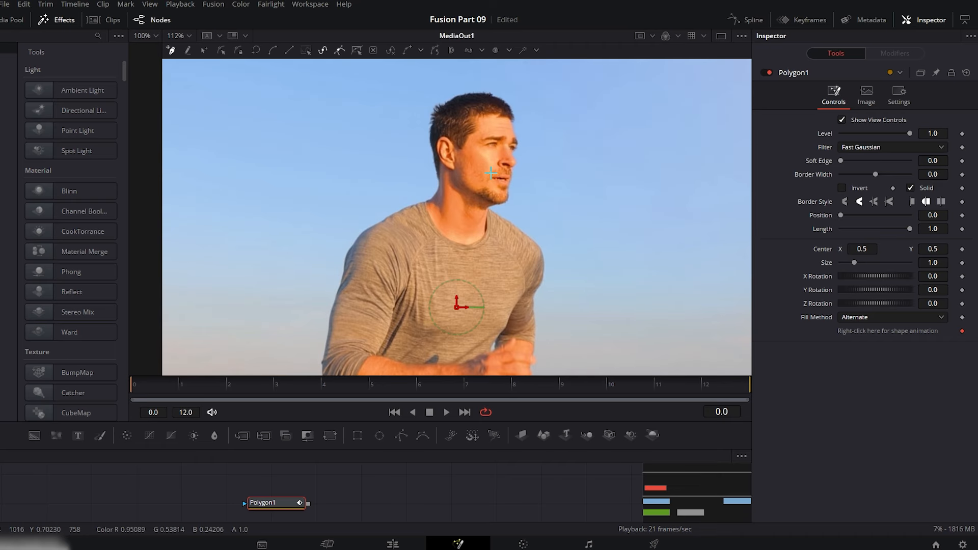
mouse_move(425, 199)
mouse_down()
mouse_move(430, 153)
mouse_move(454, 99)
mouse_up()
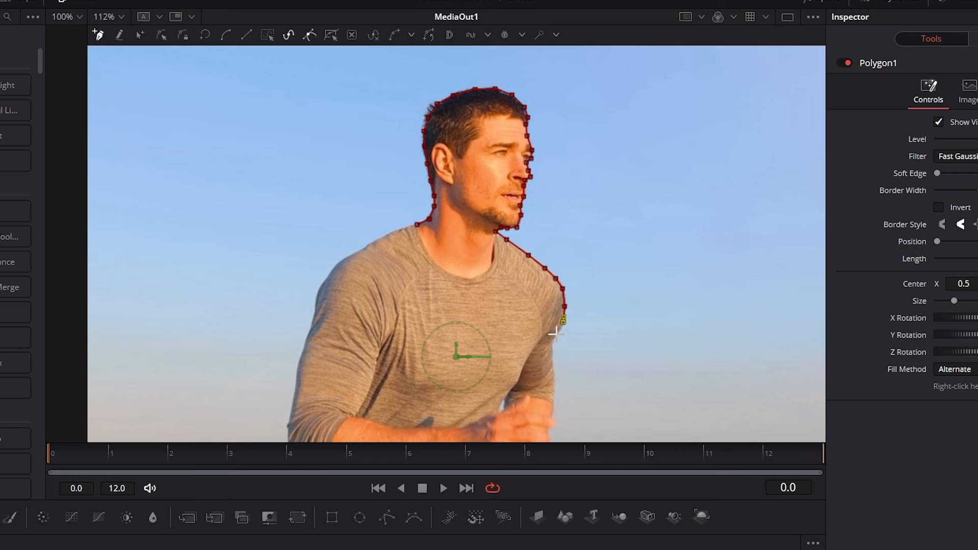
click(556, 334)
click(551, 342)
scroll(552, 341, down, 2)
click(552, 273)
click(554, 296)
click(554, 311)
scroll(553, 311, down, 3)
click(551, 208)
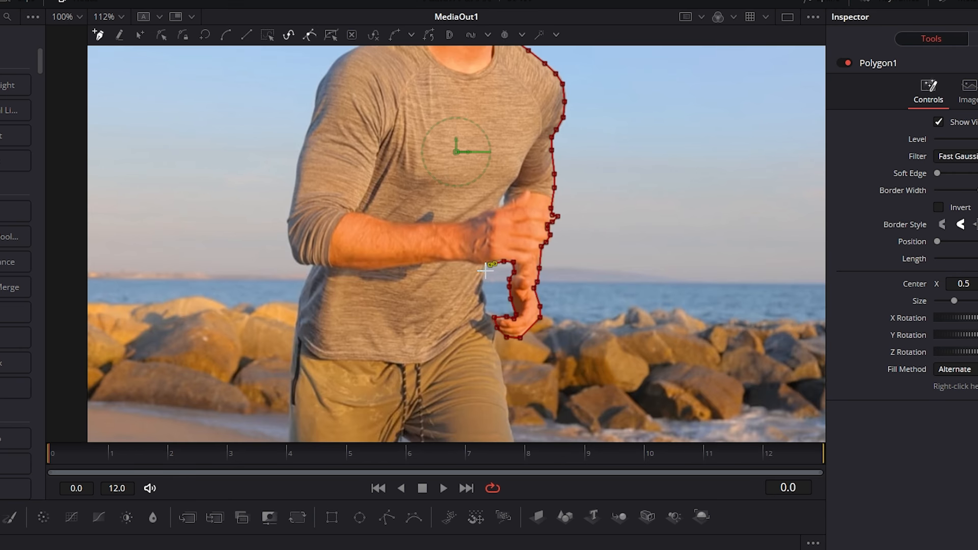
scroll(504, 385, down, 3)
click(508, 288)
click(516, 333)
click(514, 345)
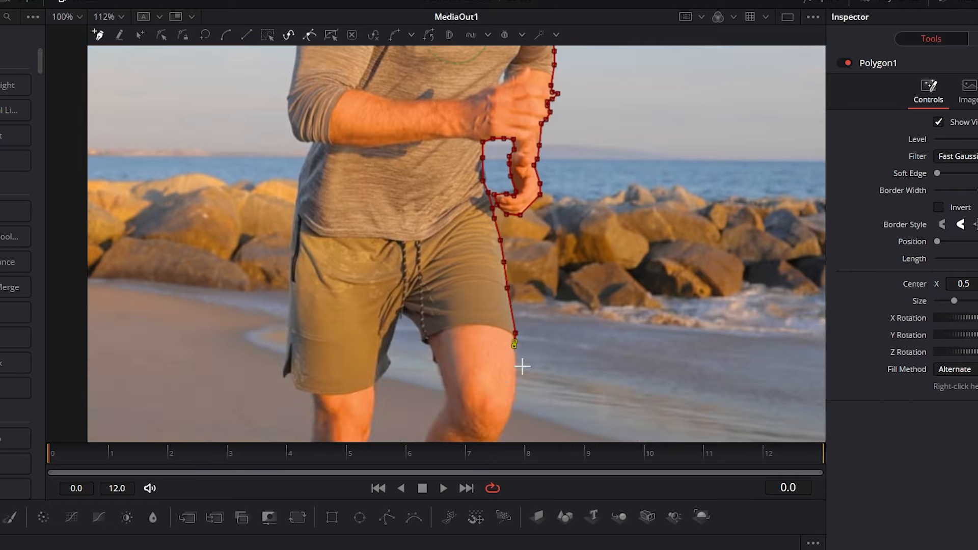
click(514, 383)
click(512, 408)
scroll(512, 407, down, 3)
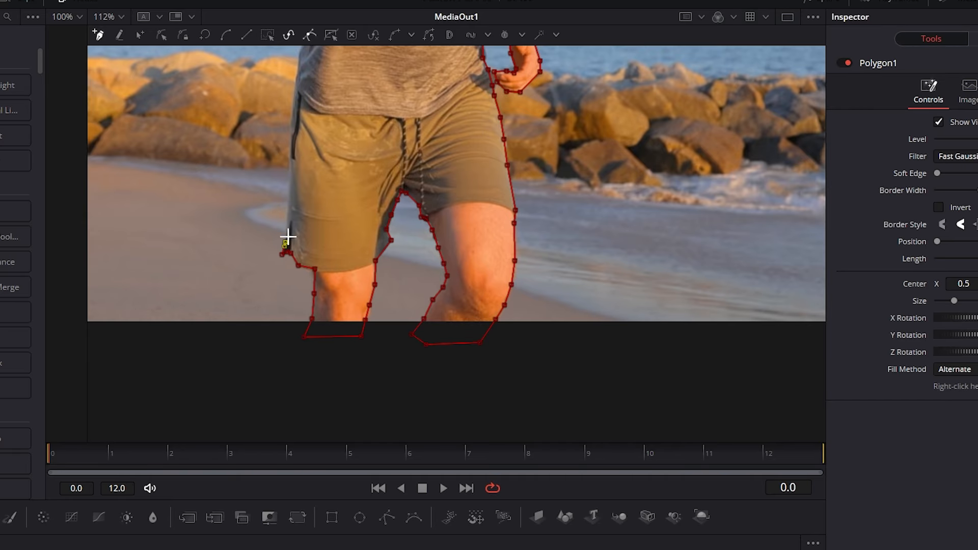
scroll(333, 210, up, 3)
click(298, 180)
scroll(312, 144, up, 2)
click(289, 187)
click(304, 99)
scroll(314, 76, up, 2)
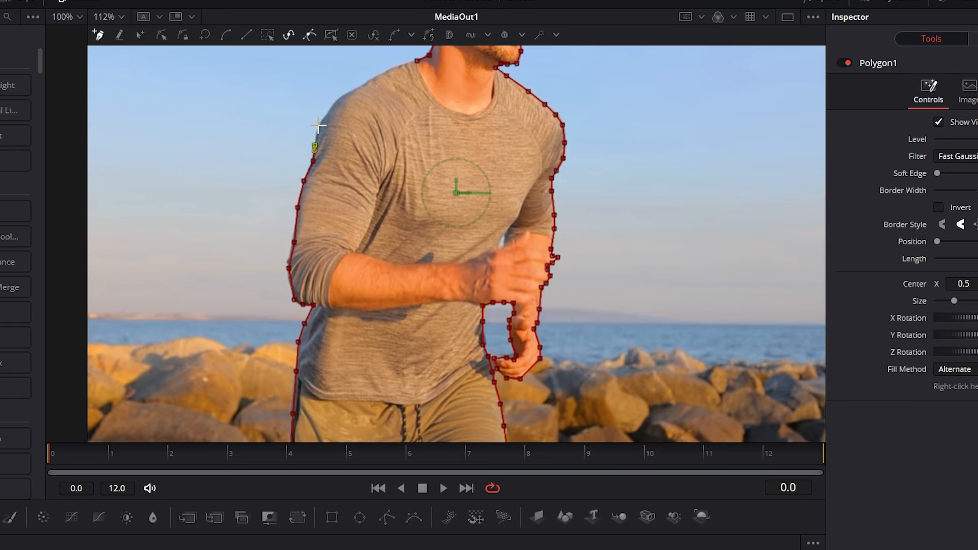
click(341, 99)
scroll(361, 92, up, 2)
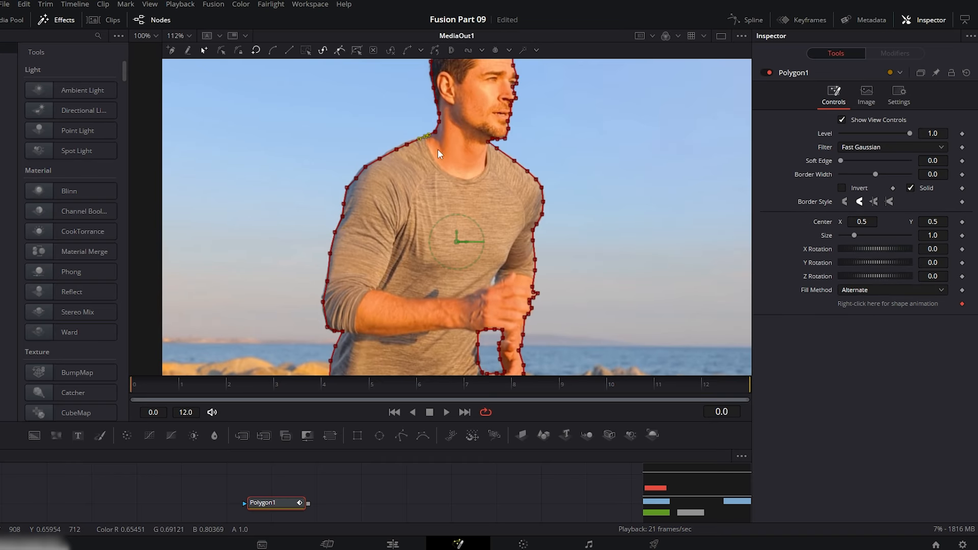
scroll(497, 249, down, 3)
drag(467, 422, 442, 330)
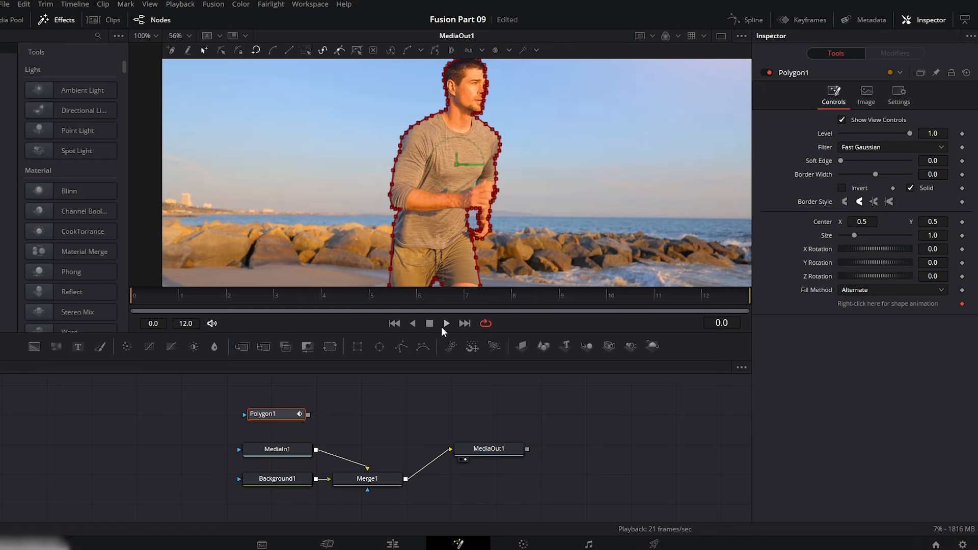
Connect the Polygon1 mask to MediaIn1 so only the traced man remains, and shift MediaIn1 closer to the mask node.
drag(242, 418, 250, 455)
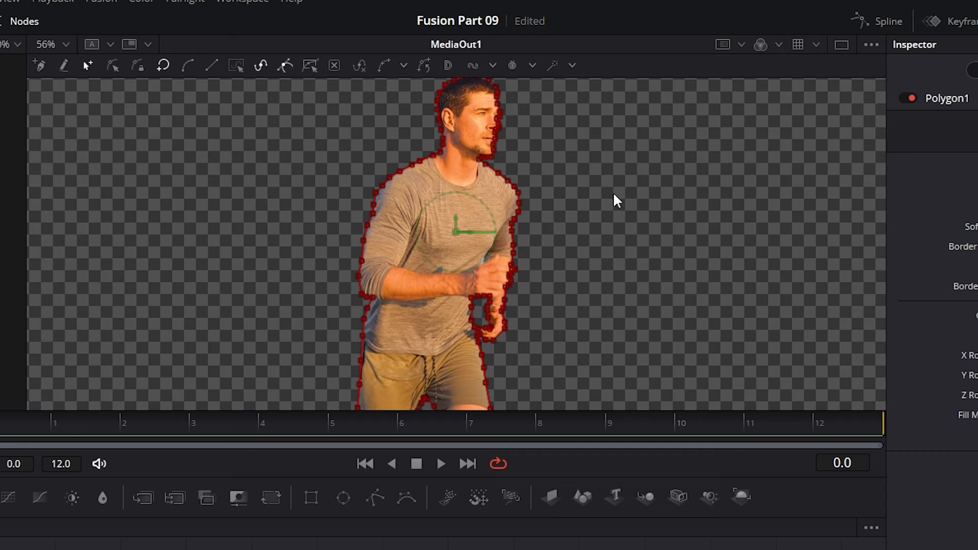
scroll(601, 192, up, 5)
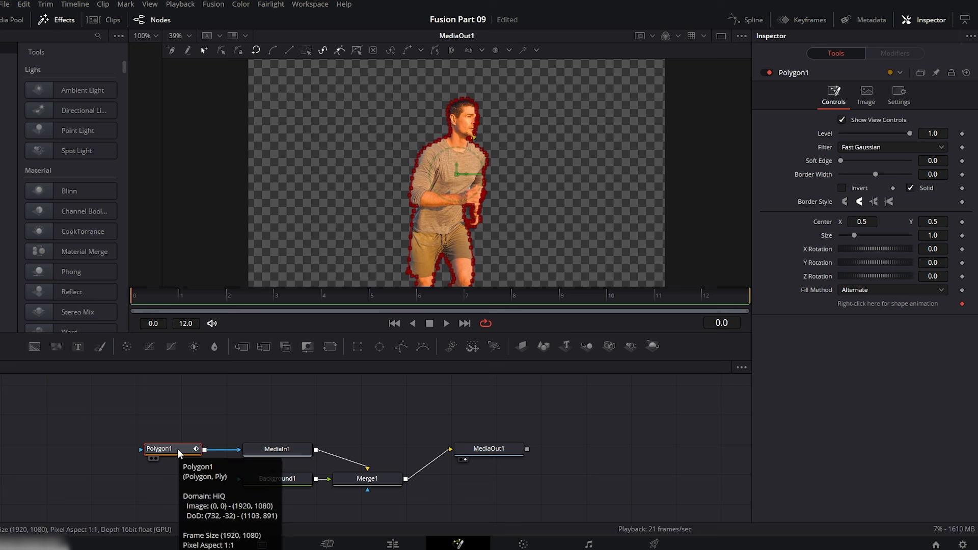
drag(276, 452, 259, 452)
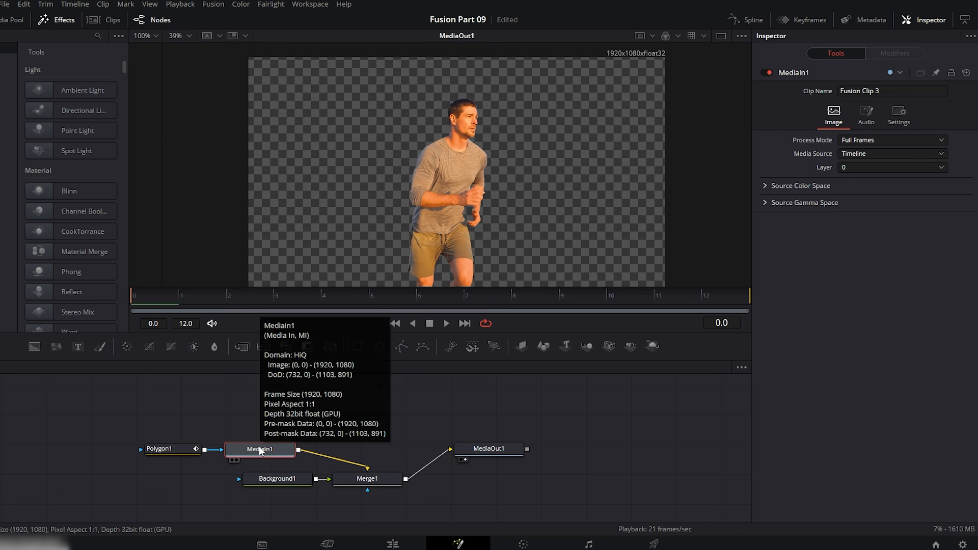
Insert a Transform (Xf) node between MediaIn1 and Merge1.
key(ctrl+shift+space)
text(trans)
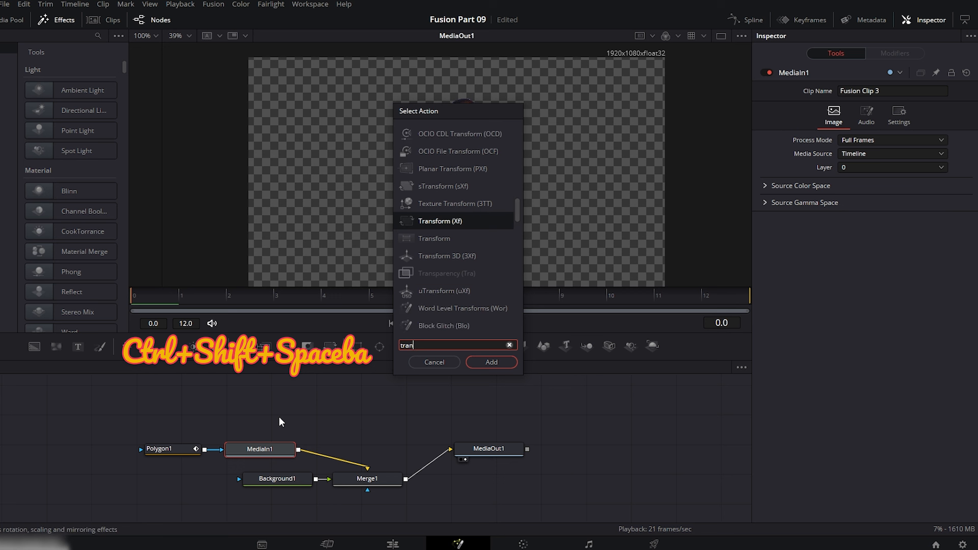
click(497, 362)
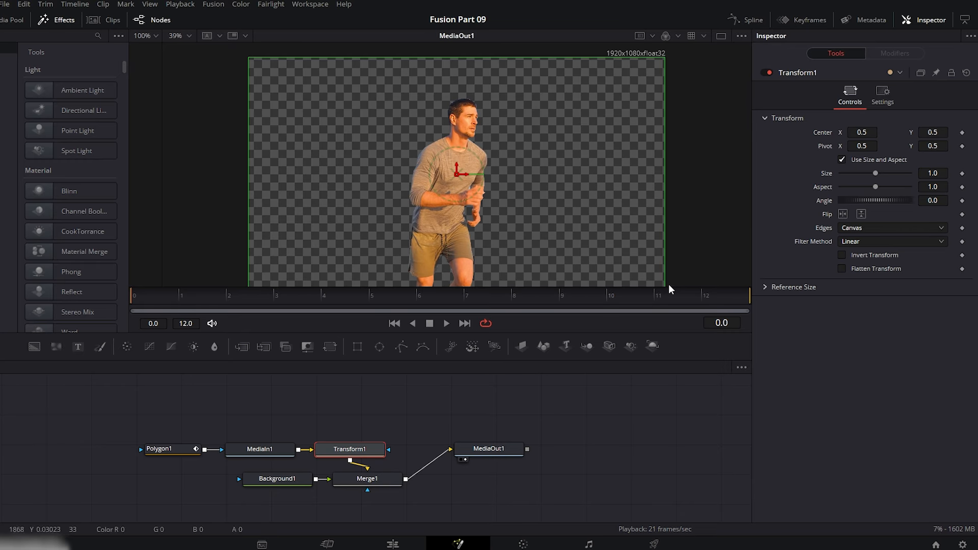
Keyframe Transform1's Center X at 1.117 on frame 0 and 0.5 on frame 12, and scrub through the resulting movement.
click(963, 133)
drag(868, 133, 915, 146)
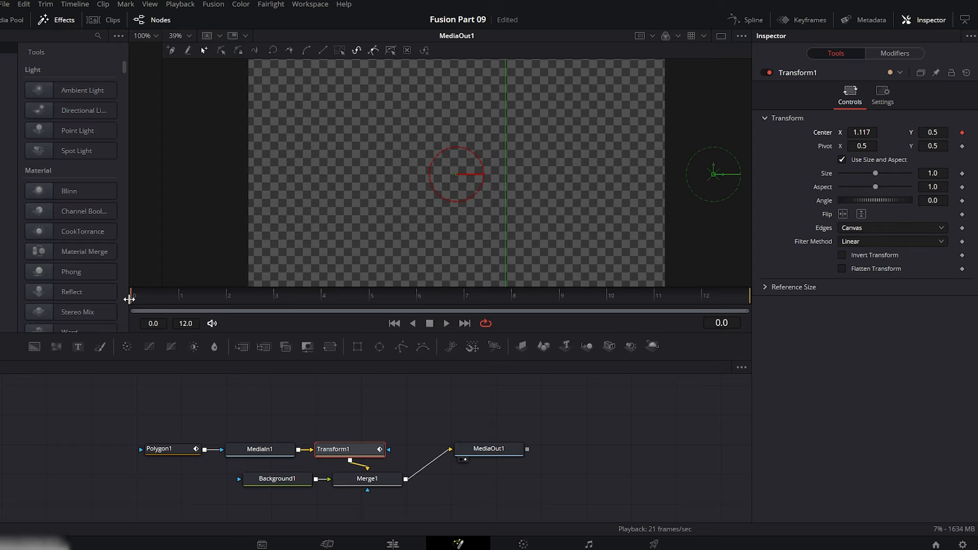
drag(134, 299, 350, 301)
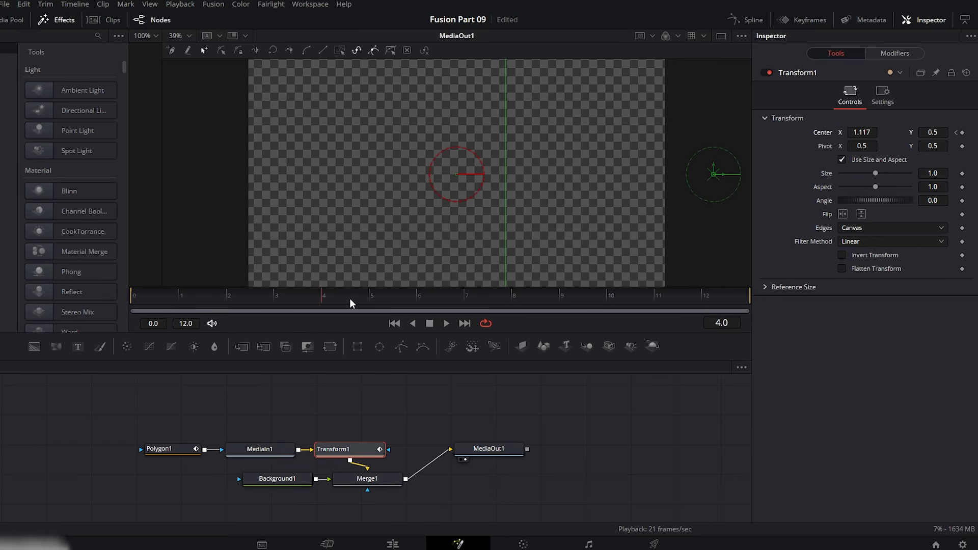
click(863, 136)
text(0.5)
key(Tab)
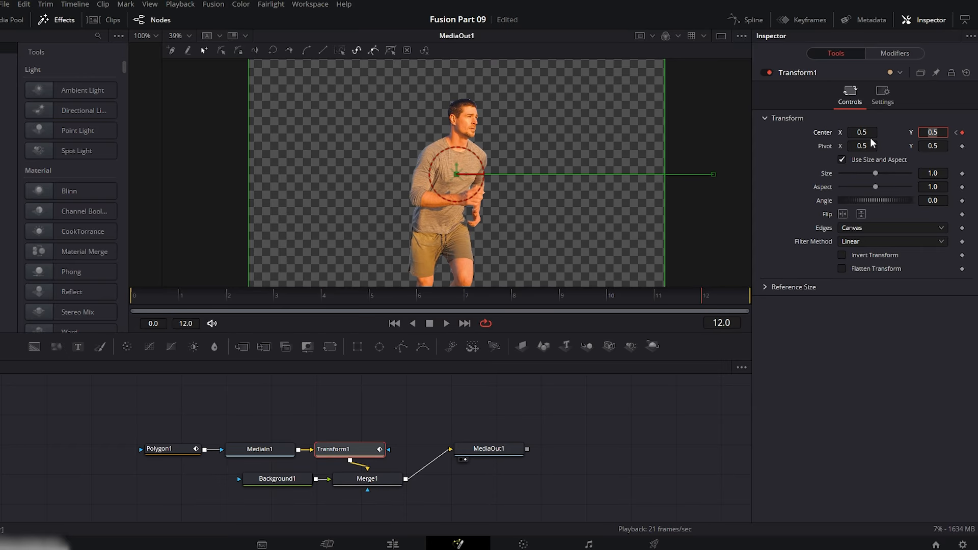
click(167, 295)
drag(178, 300, 729, 298)
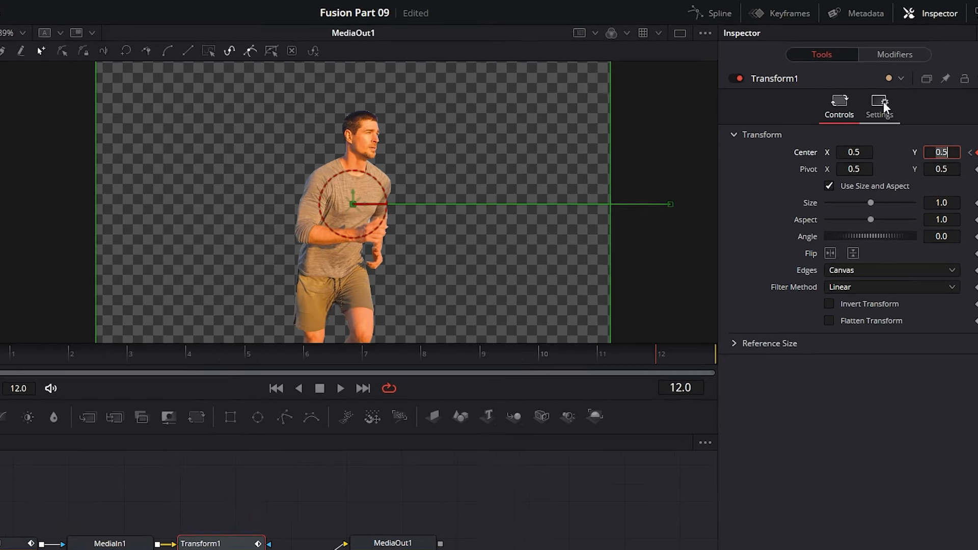
Enable Motion Blur for Transform1 and set its Quality to 6.
click(884, 94)
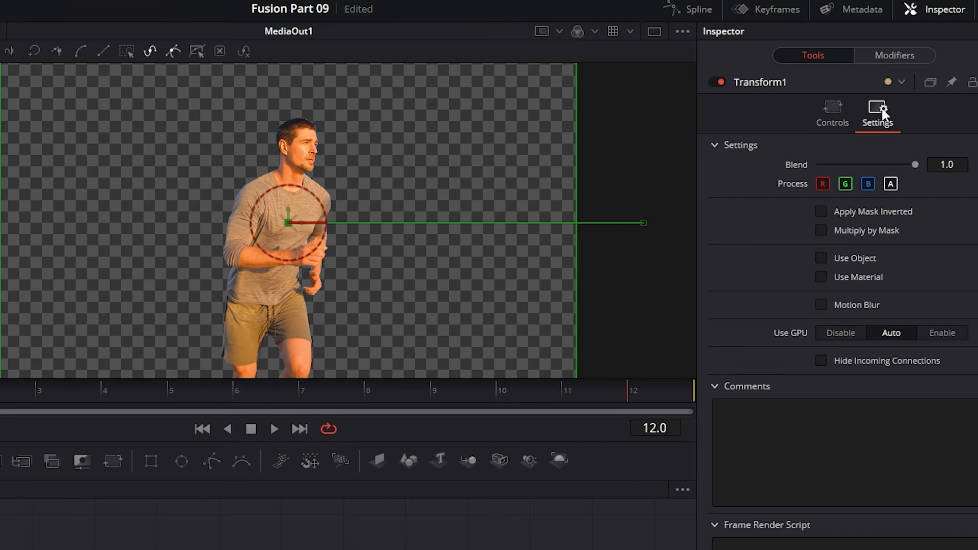
click(821, 305)
drag(837, 323, 870, 324)
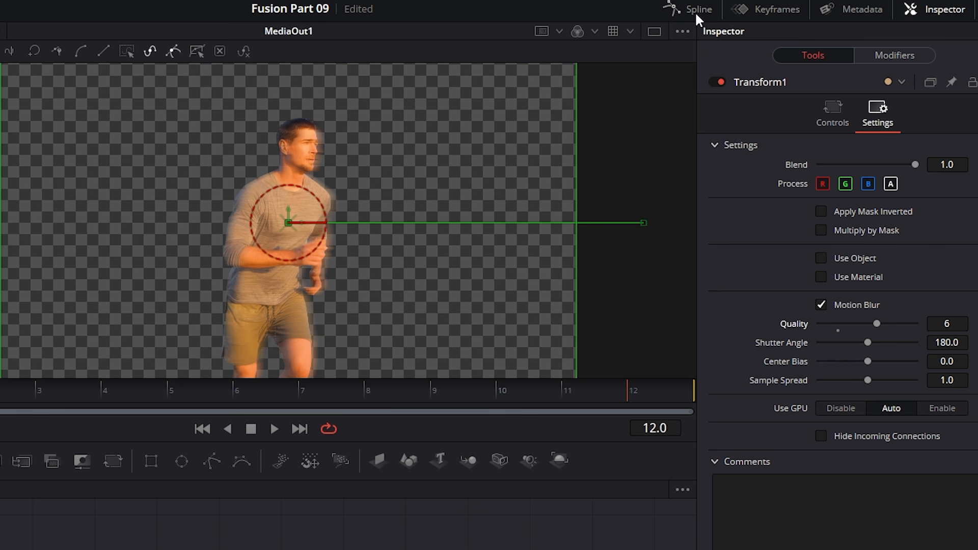
Smooth Transform1's Displacement keyframes in the spline editor, extending the end handle back and pulling the start handle upward for a fast start and soft stop.
click(696, 13)
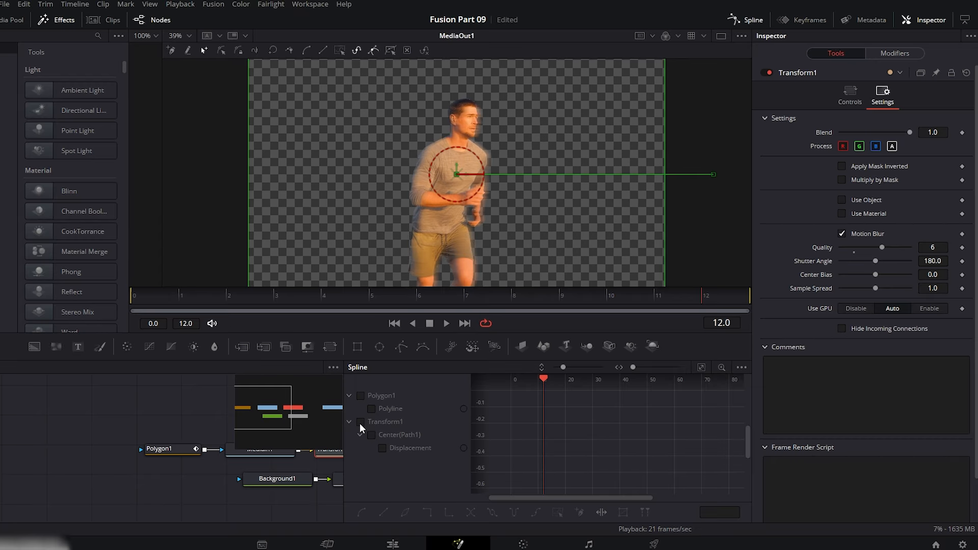
click(360, 422)
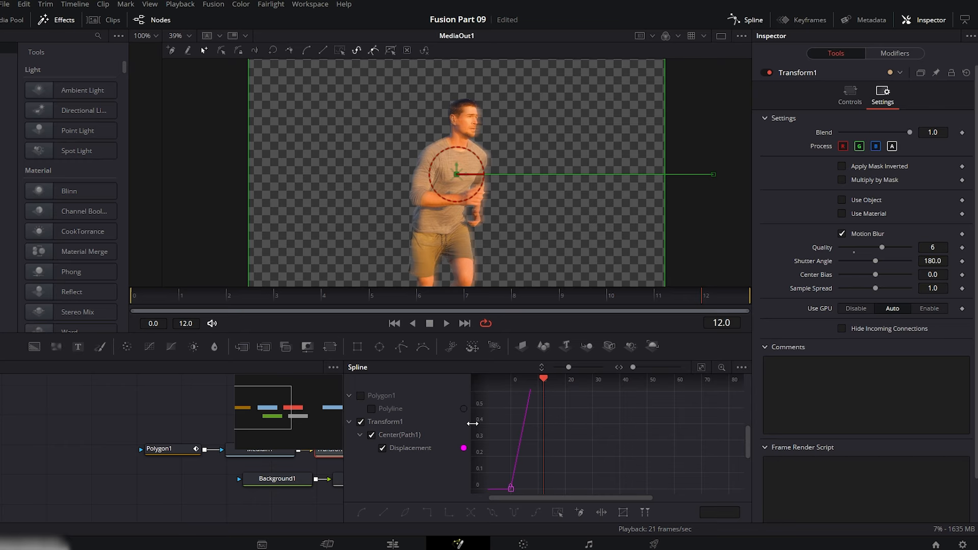
click(701, 368)
drag(730, 391, 502, 490)
key(s)
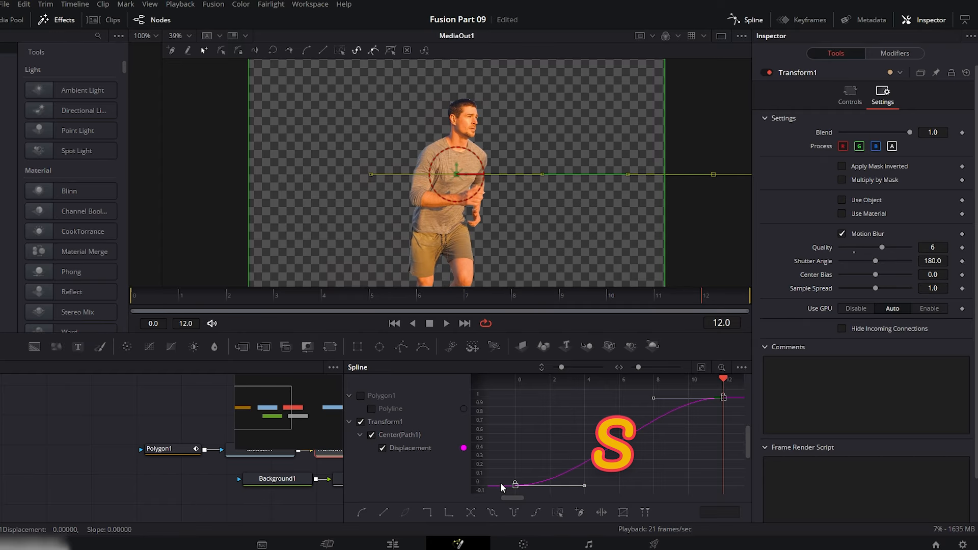
drag(654, 397, 533, 398)
drag(585, 485, 583, 421)
Play the slide-in animation from frame 0 and close the spline editor.
drag(211, 297, 123, 298)
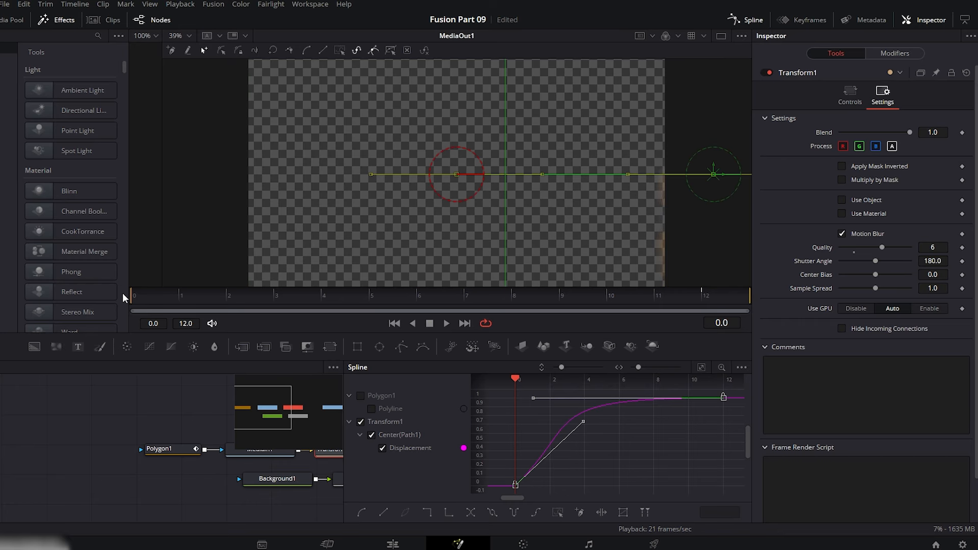
click(443, 325)
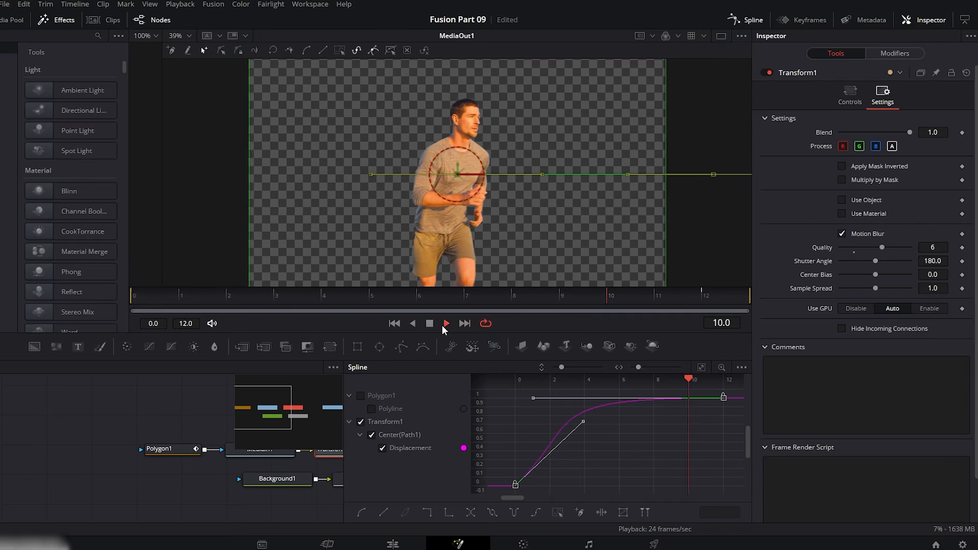
click(432, 324)
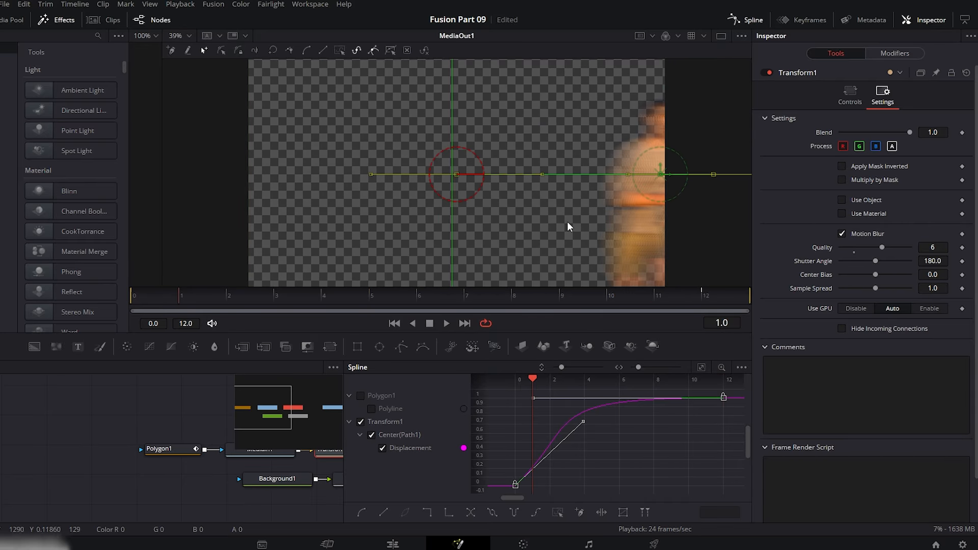
click(748, 20)
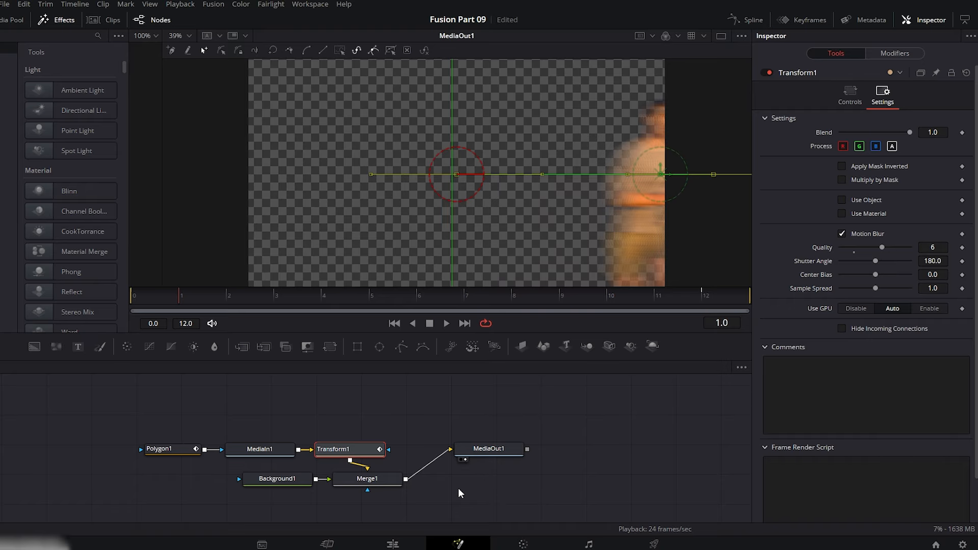
Go to the Edit page and play the timeline through the cutout transition.
click(392, 544)
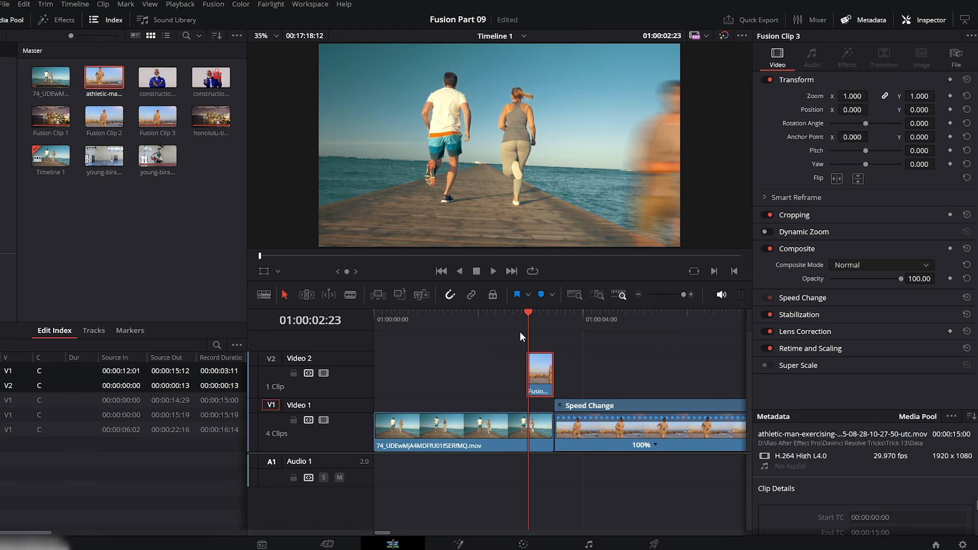
key(space)
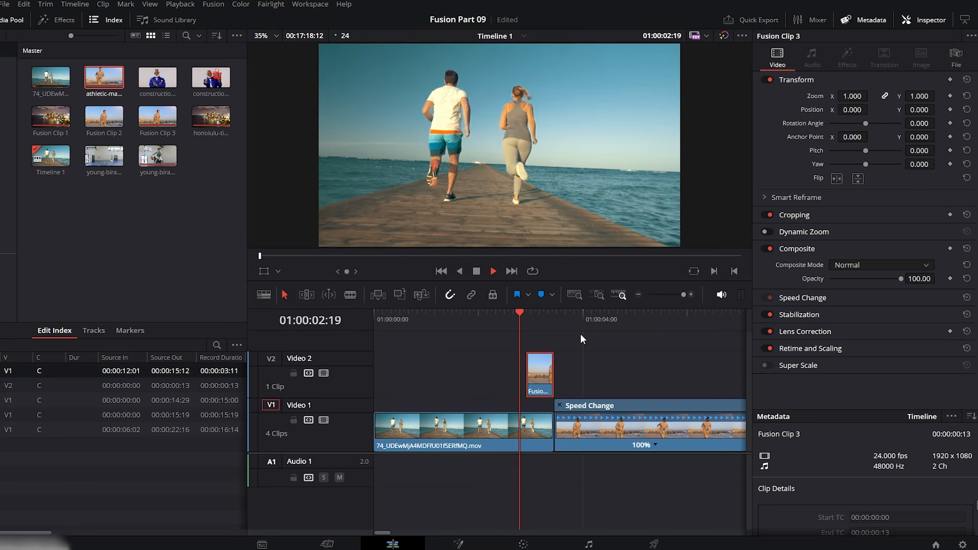
key(space)
click(463, 317)
drag(496, 281, 495, 340)
key(space)
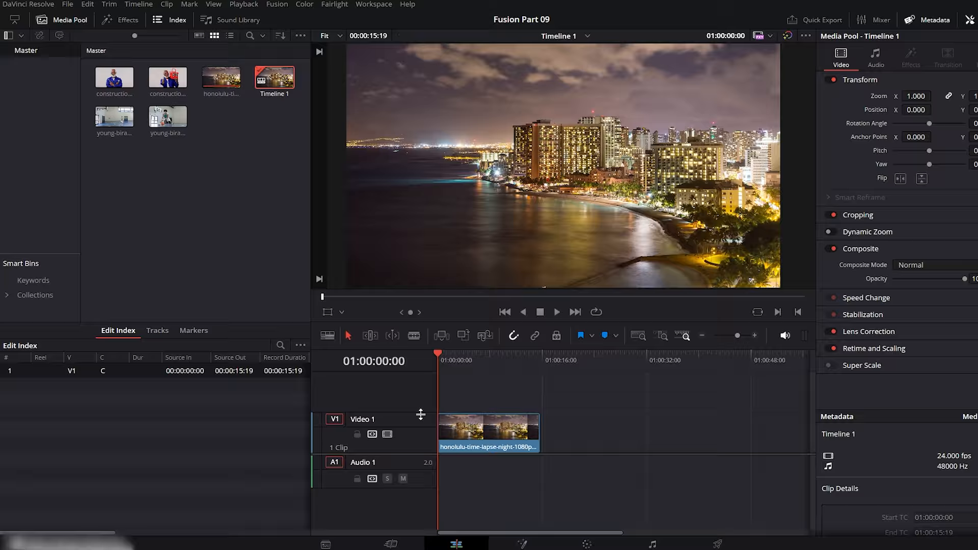
Convert the Honolulu night time-lapse clip on Video 1 into a new Fusion clip.
click(465, 435)
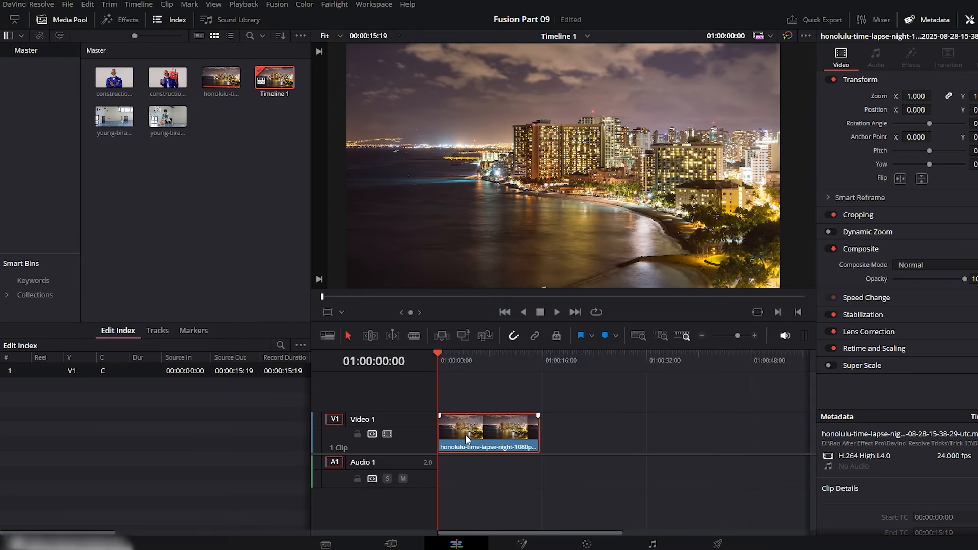
right_click(466, 435)
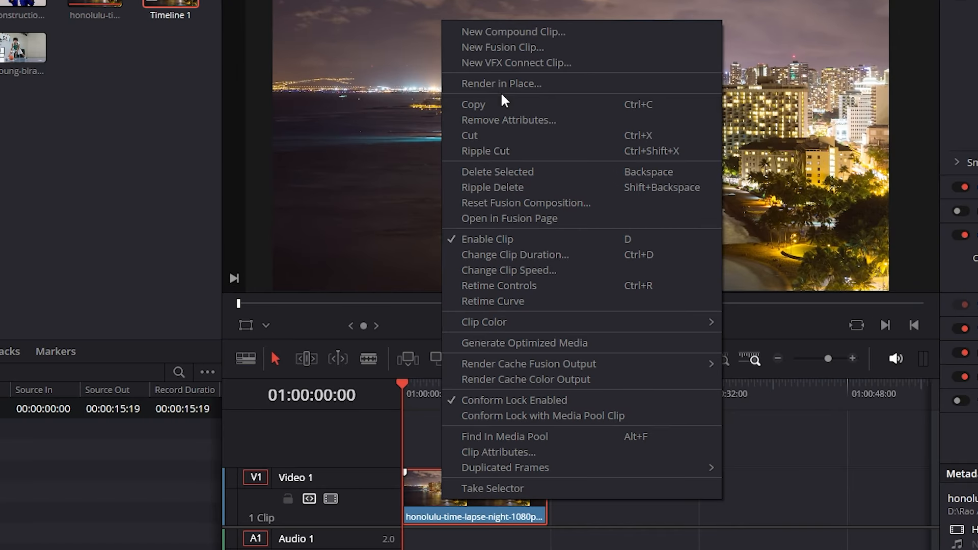
click(514, 48)
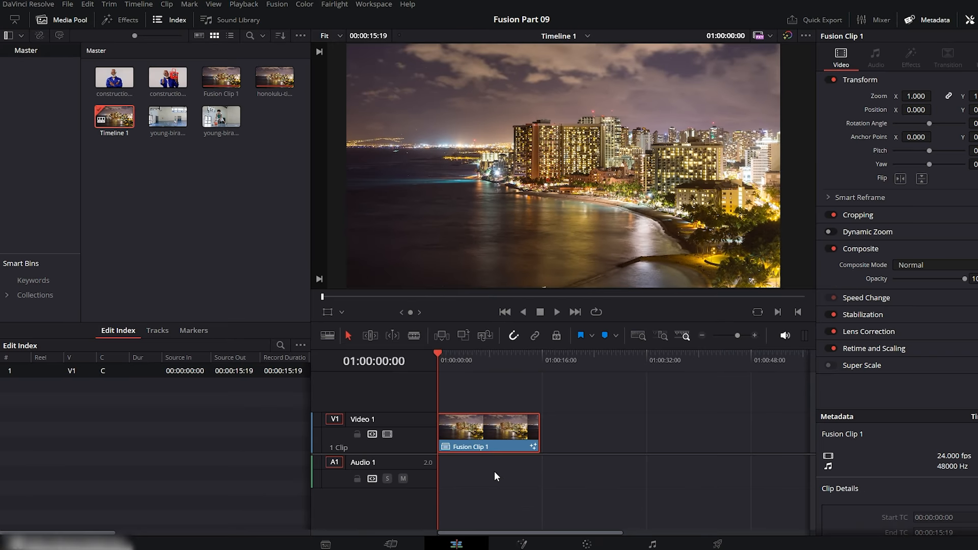
Open the clip on the Fusion page and space the MediaIn1 and MediaOut1 nodes apart.
click(522, 544)
drag(506, 426, 567, 425)
drag(66, 423, 374, 425)
click(373, 425)
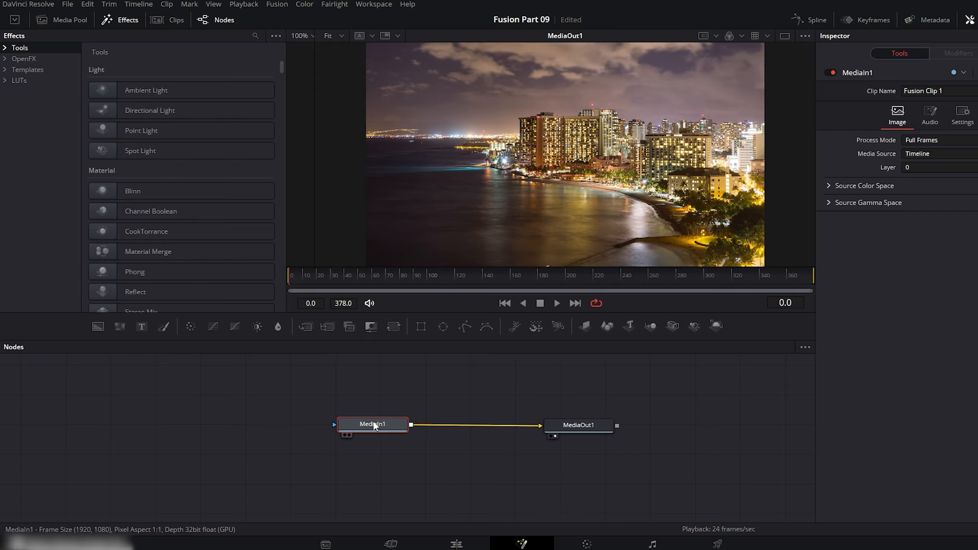
Insert a Prism Blur node between MediaIn1 and MediaOut1 and place it slightly above them.
key(ctrl+space)
text(pr)
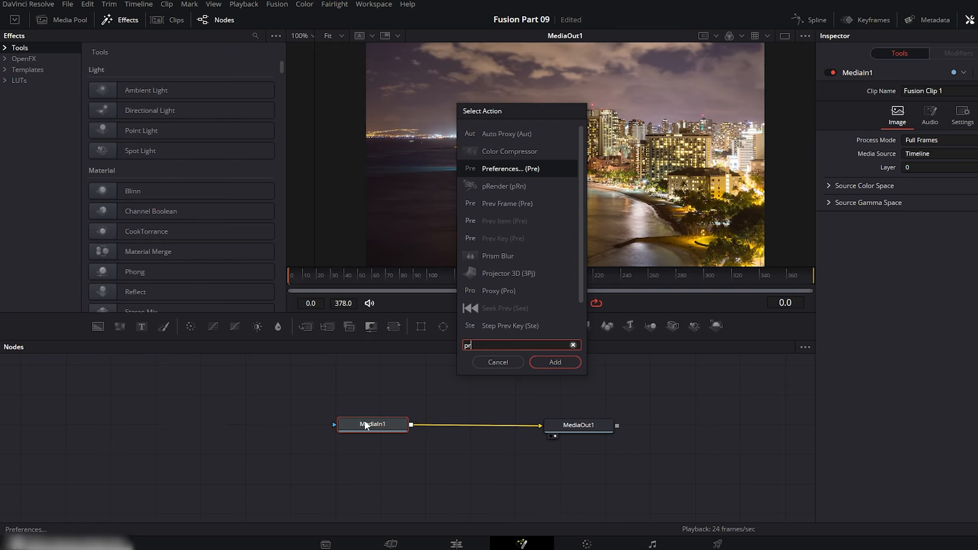
text(i)
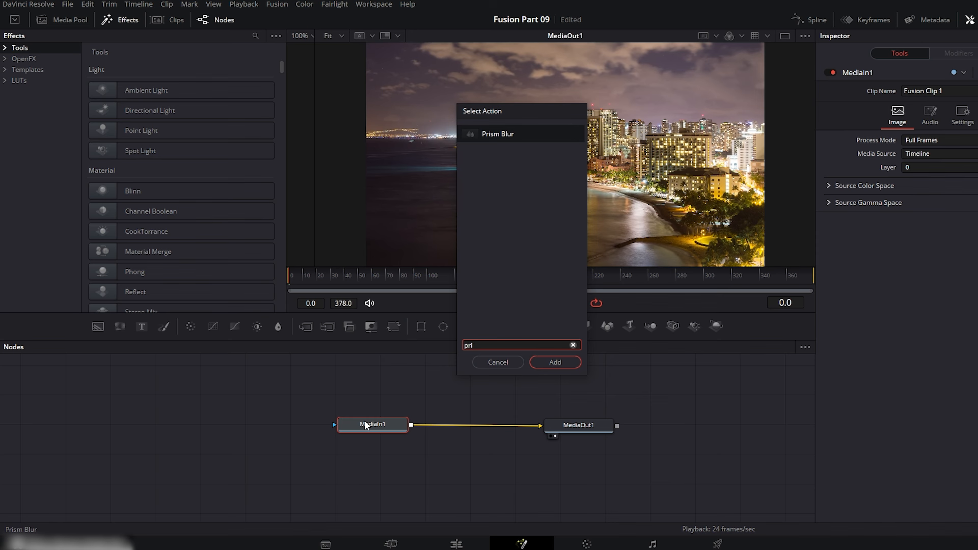
click(551, 361)
drag(473, 424, 481, 400)
Set PrismBlur1's Blur Strength to 0.142, Aberration Distance to 0.331 and Aberration Strength to 0.48, and move its center into the sky at about X 0.497, Y 0.860.
drag(284, 246, 192, 239)
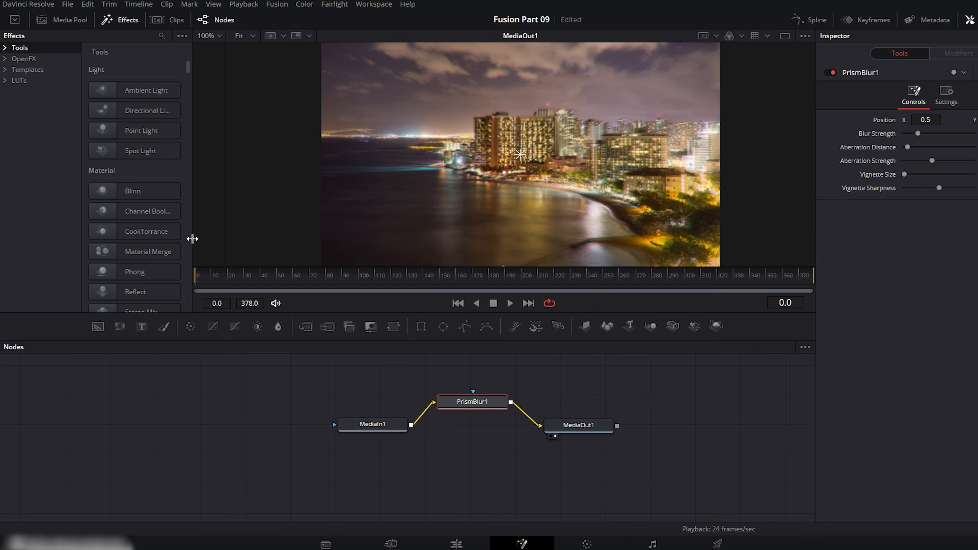
drag(402, 314, 400, 384)
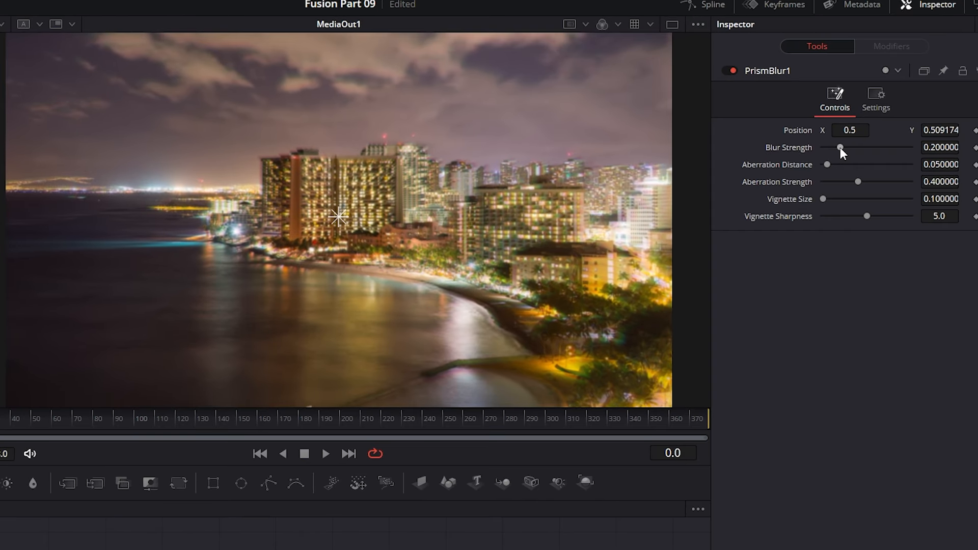
drag(849, 137, 851, 164)
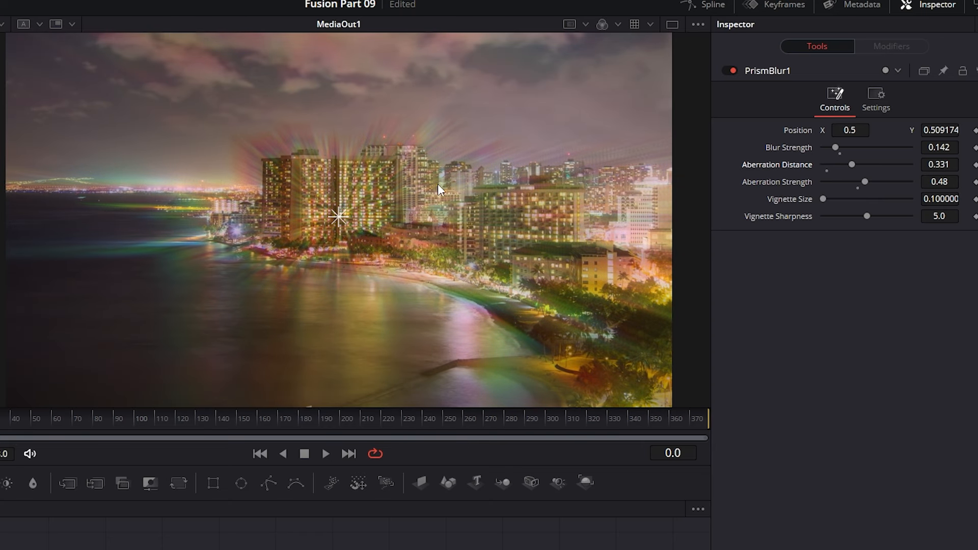
drag(339, 213, 338, 96)
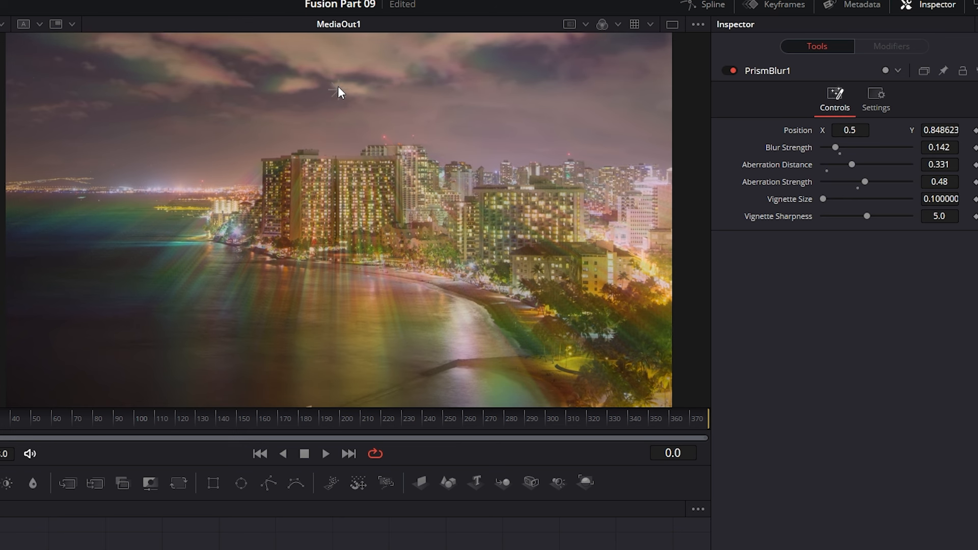
drag(338, 90, 336, 87)
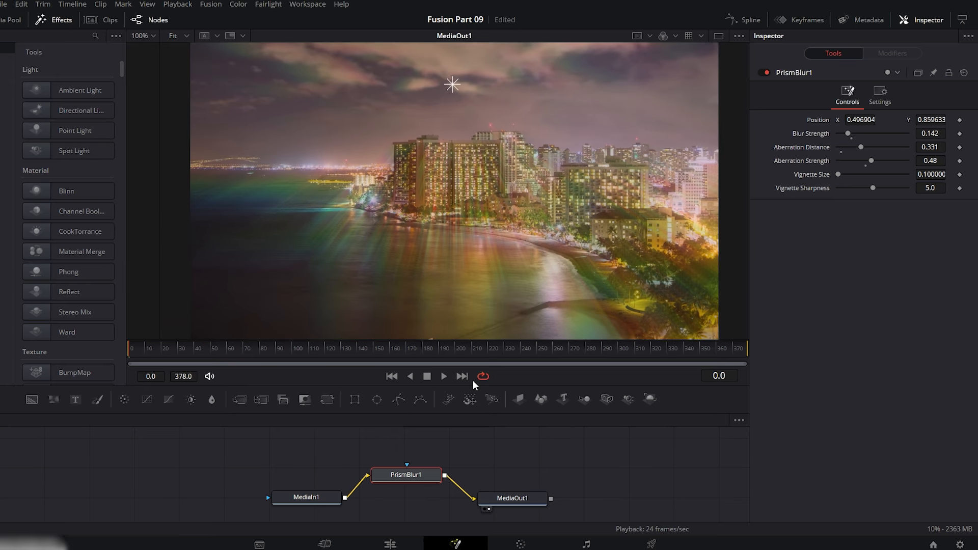
Play the prism-blurred Honolulu clip on the Edit page.
click(390, 544)
key(space)
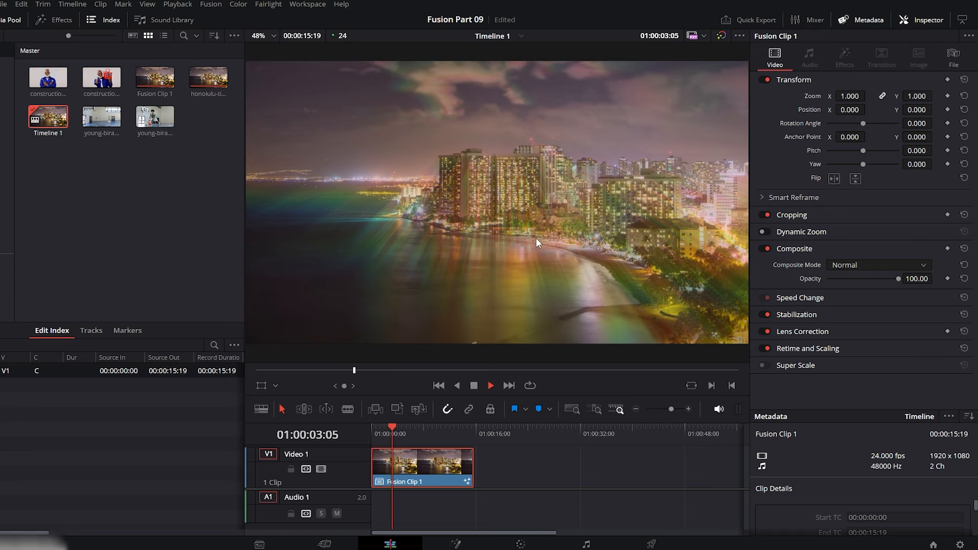
key(space)
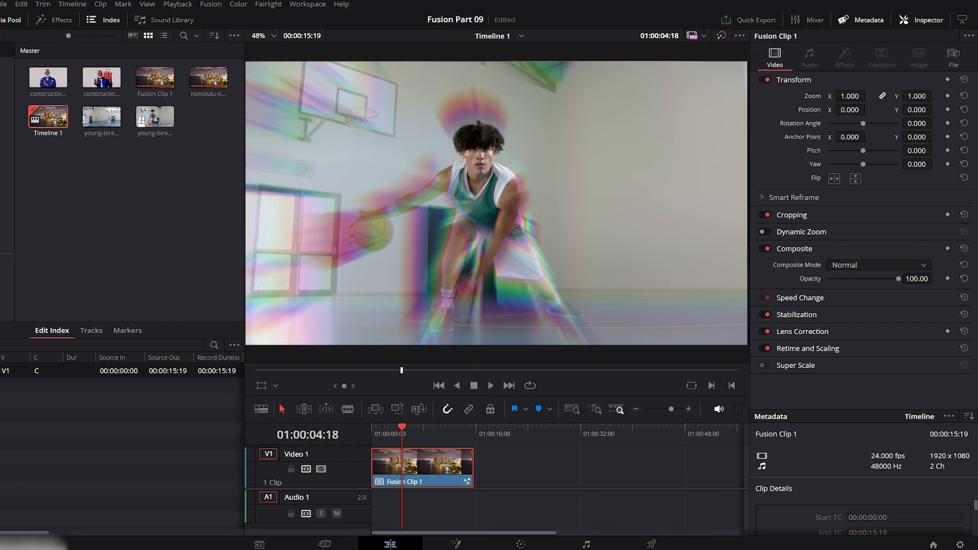
Add the basketball player clip to Video 1 after Fusion Clip 1 and move the playhead onto it.
drag(155, 117, 548, 461)
drag(513, 433, 490, 434)
On the Color page, filter the effects library by "pri" and add a serial node after node 01.
click(519, 544)
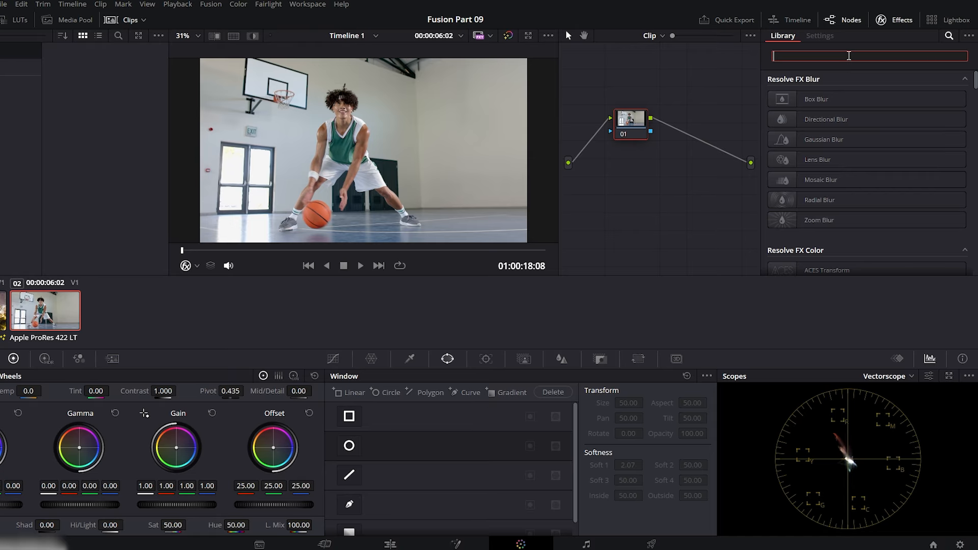
text(pri)
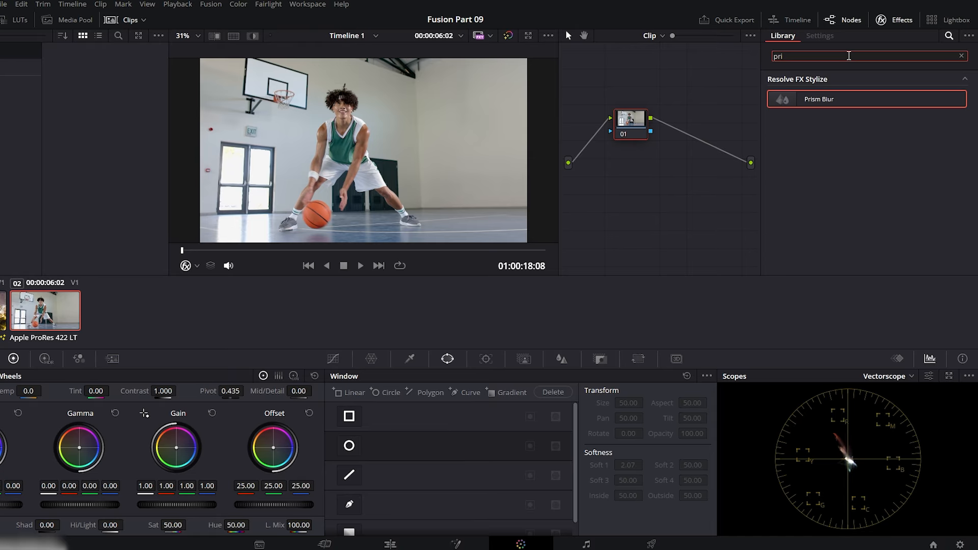
key(alt+s)
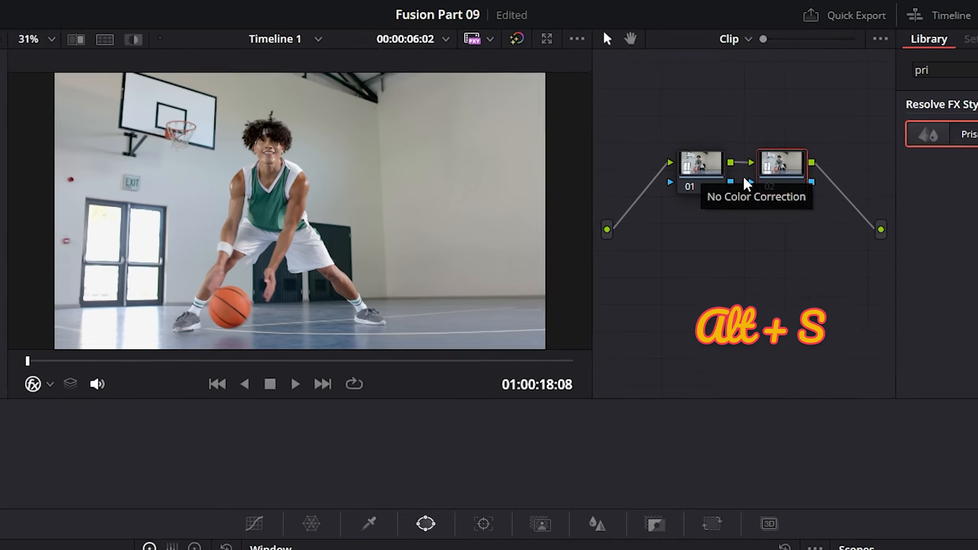
Apply the Prism Blur effect to node 02 and switch the viewer overlay to Power Window.
drag(885, 148, 702, 194)
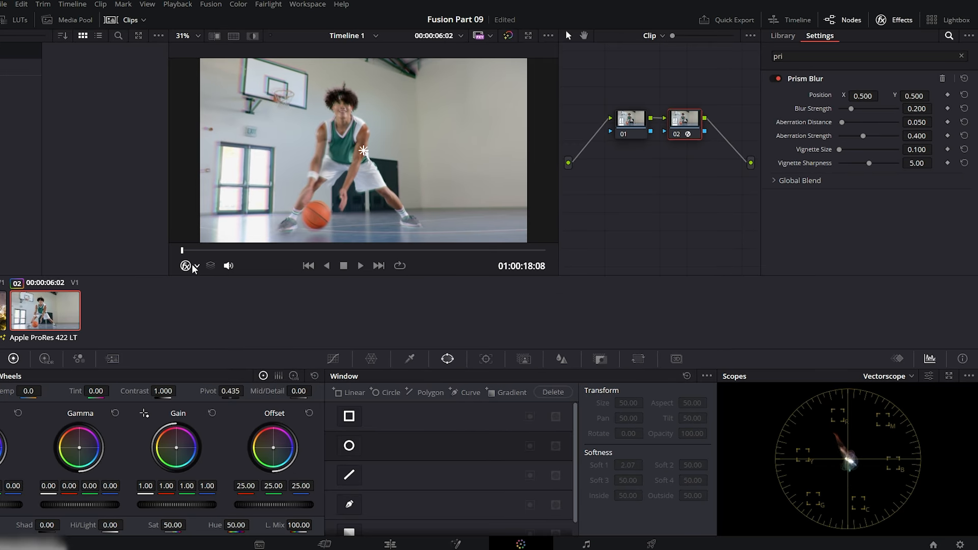
click(195, 266)
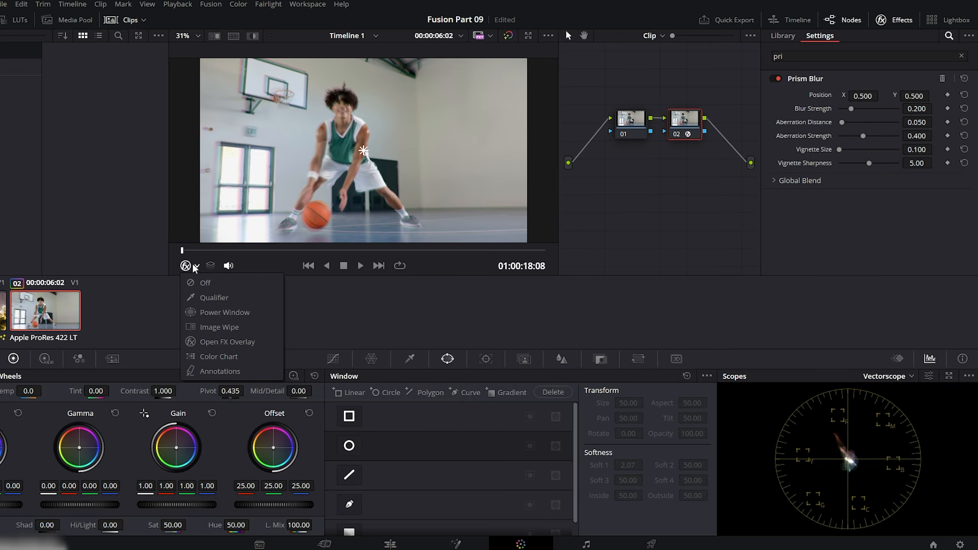
click(213, 313)
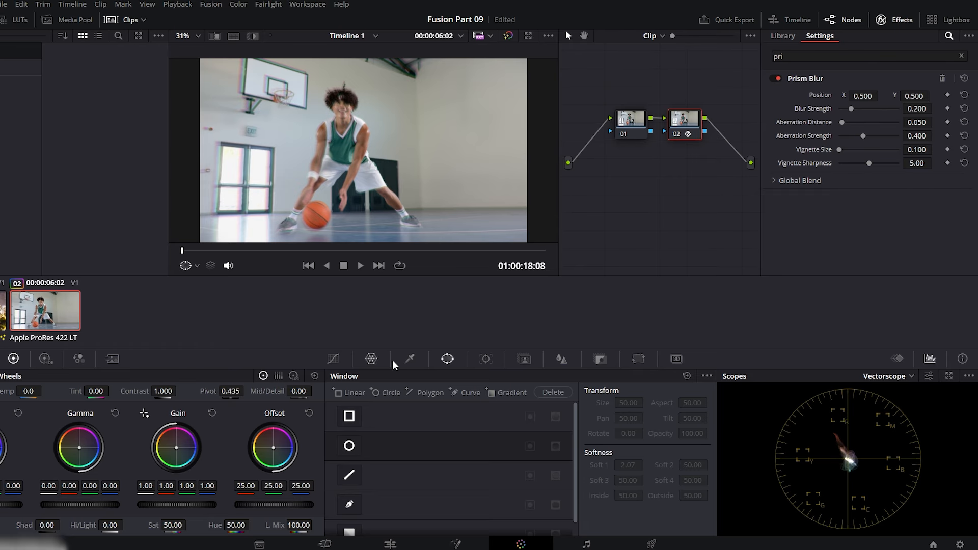
Add a circular power window around the player's head, size 21.71 and aspect 57.35, and invert its mask.
click(351, 447)
drag(363, 150, 306, 136)
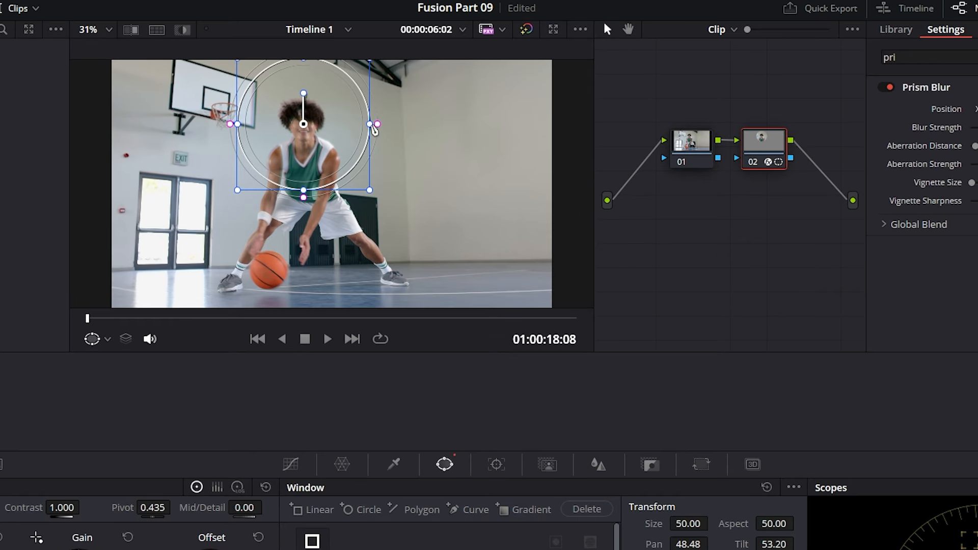
drag(306, 202, 359, 126)
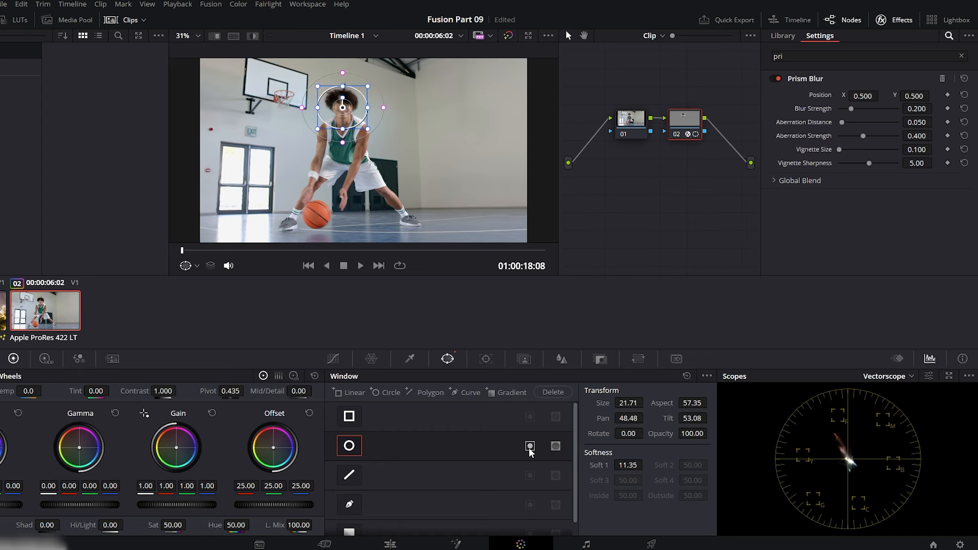
click(530, 446)
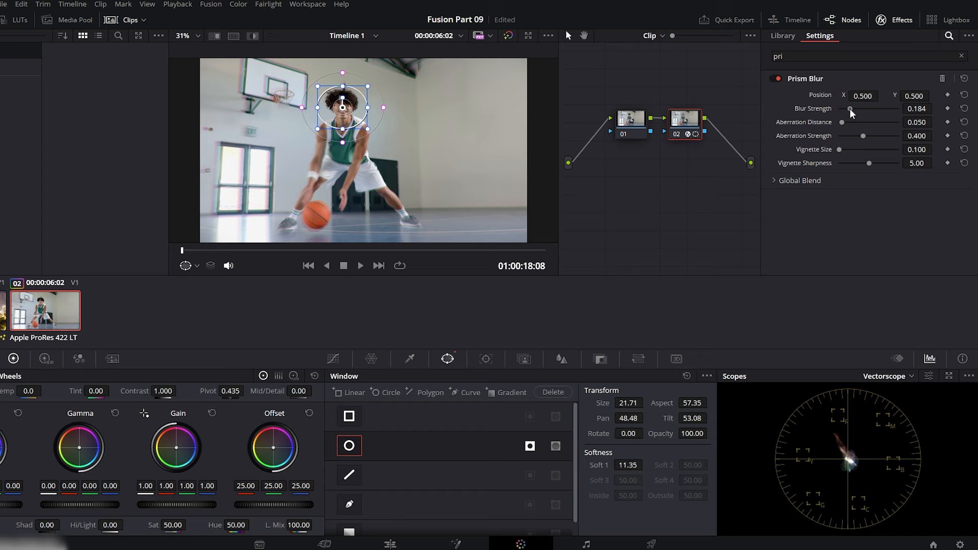
Set Prism Blur's Blur Strength to 0, Aberration Distance to 0.331 and Aberration Strength to 0.771, and scrub through the clip.
drag(852, 113, 887, 137)
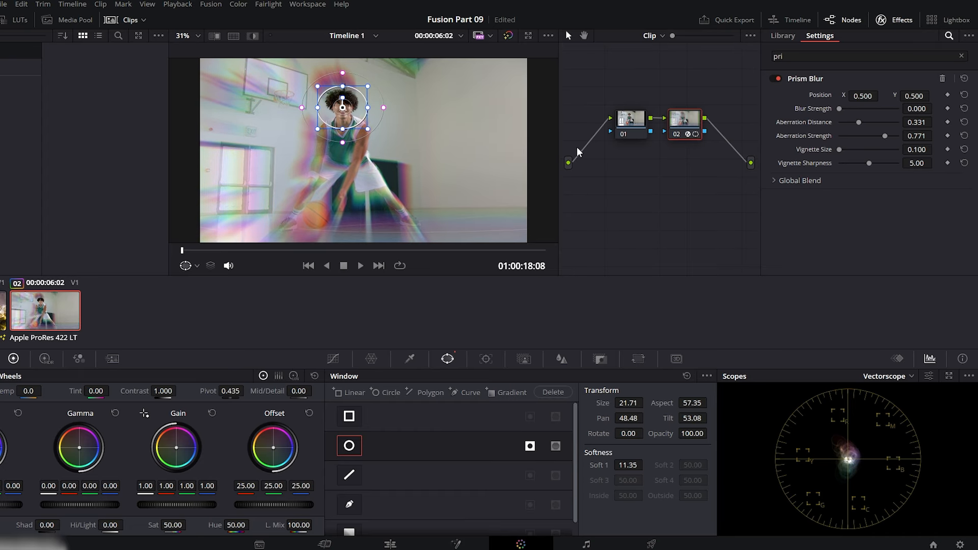
drag(188, 251, 230, 253)
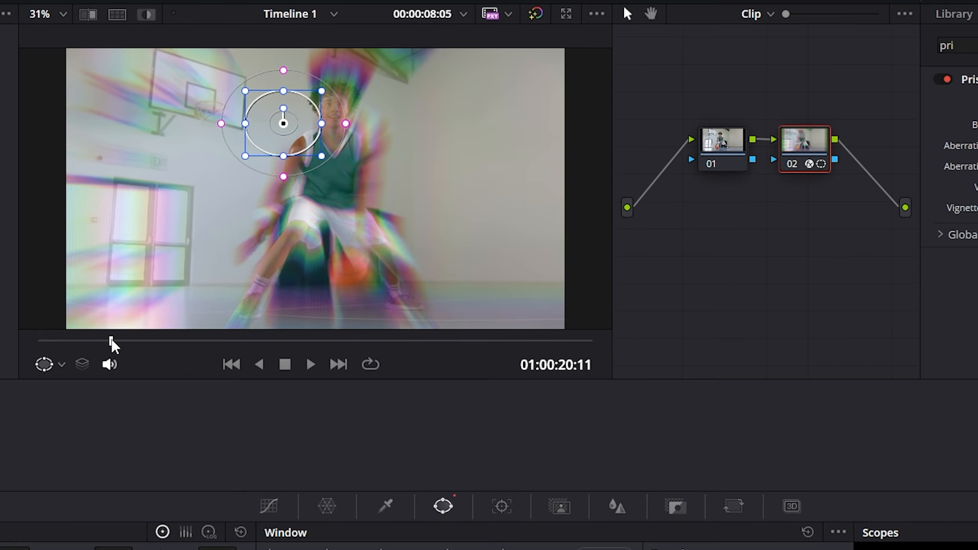
drag(111, 338, 35, 337)
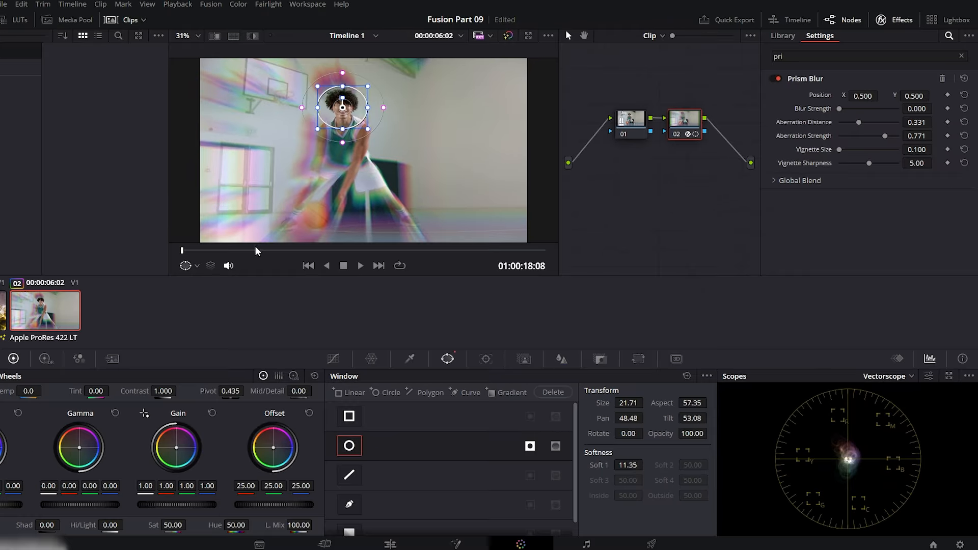
Track the circular window forward through the whole basketball clip and play the result on the Edit page.
click(485, 360)
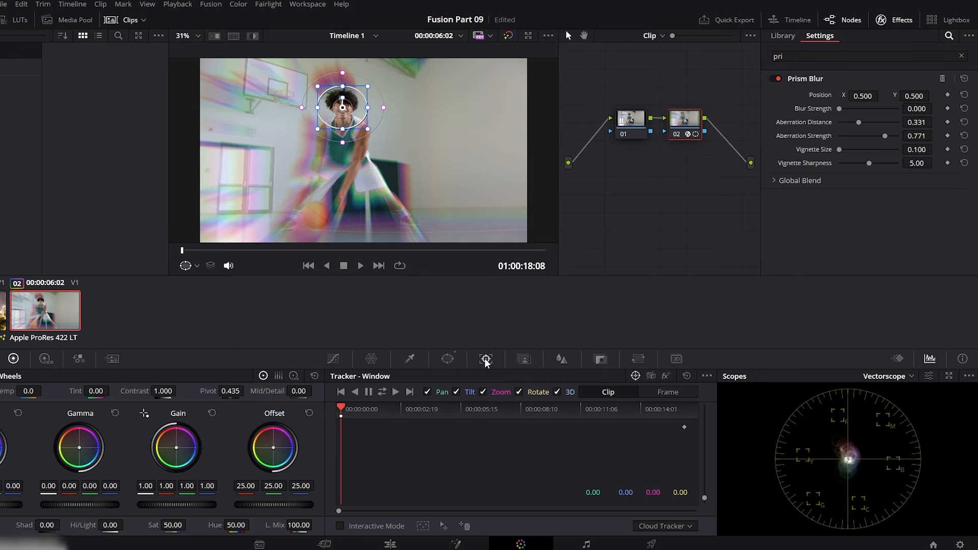
click(396, 392)
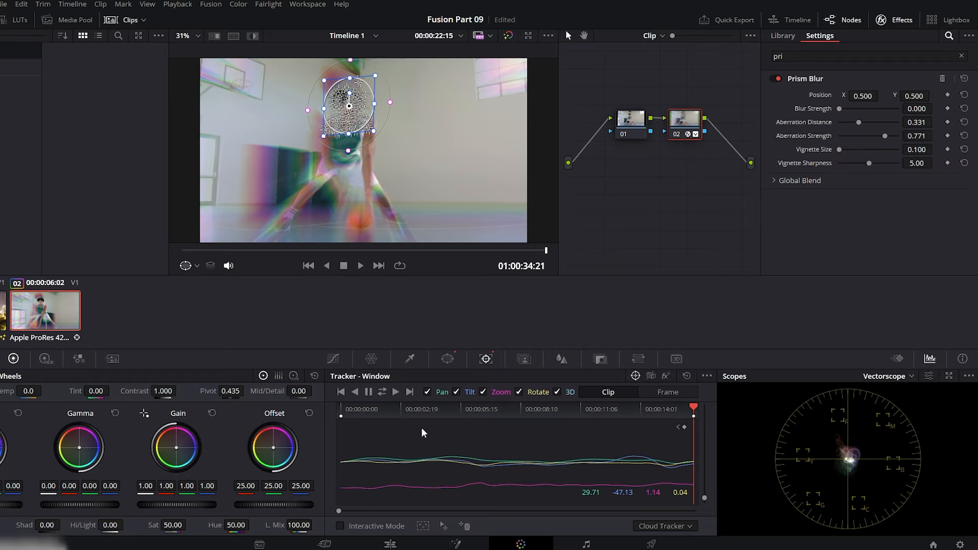
click(390, 545)
drag(531, 433, 494, 438)
key(space)
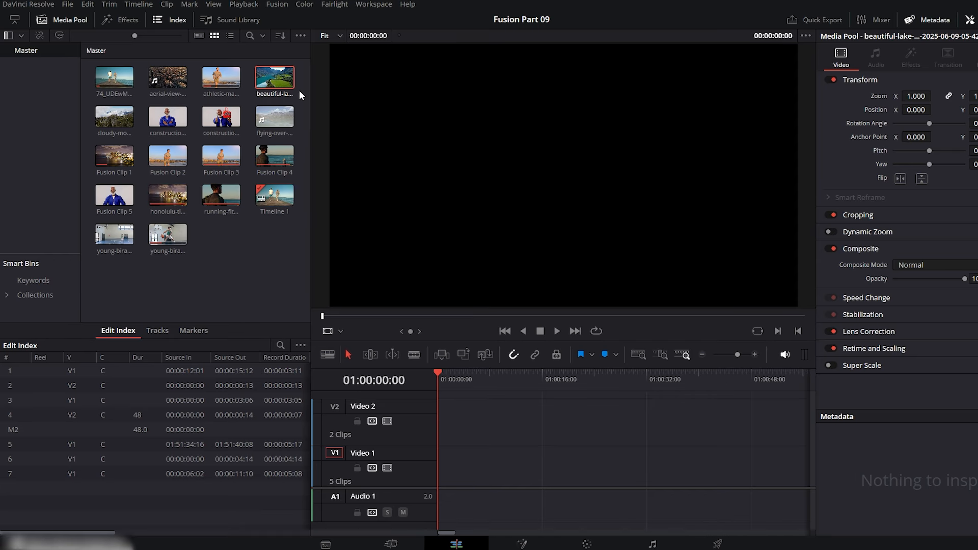
Place the beautiful-lake clip at the start of Video 1 and add an Adjustment Clip above it on Video 2.
drag(275, 82, 441, 466)
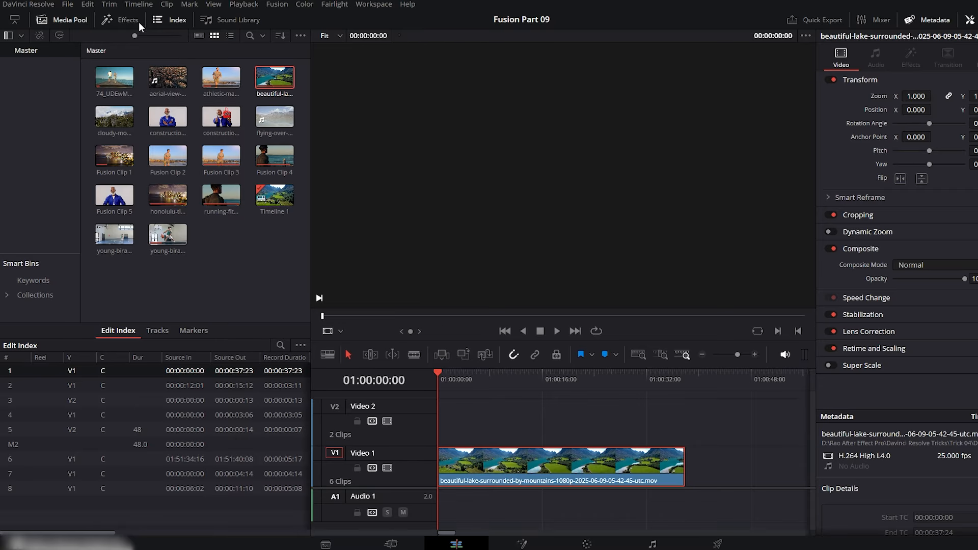
click(135, 20)
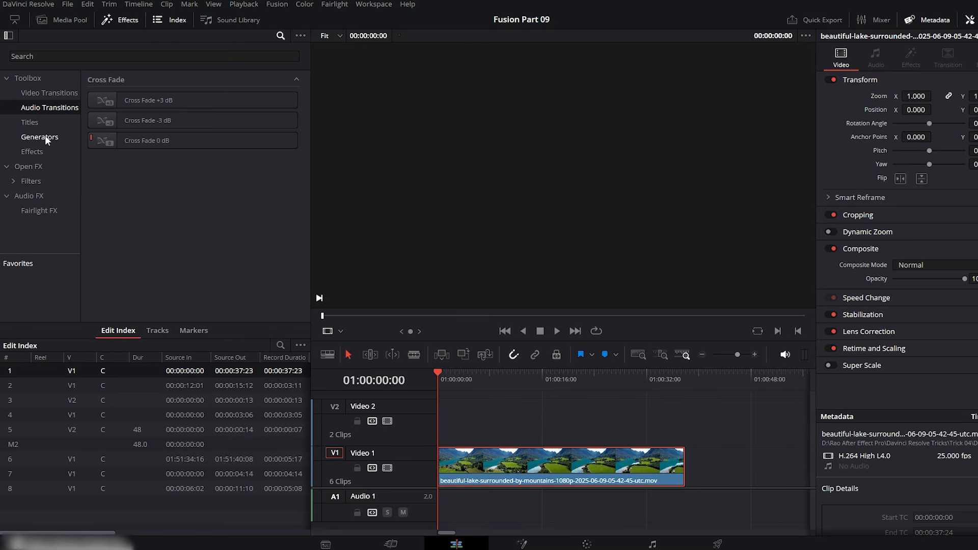
click(41, 151)
drag(142, 101, 448, 424)
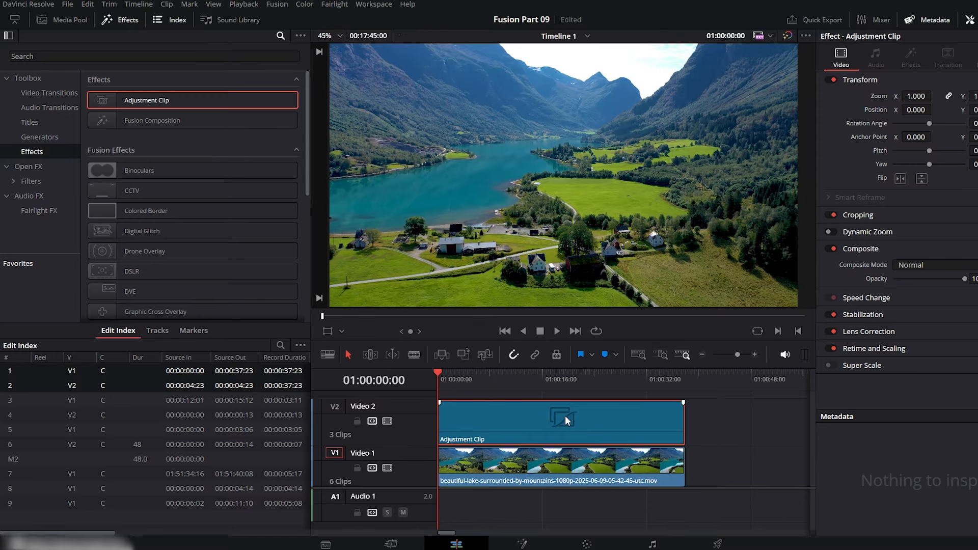
Open the Adjustment Clip in Fusion, space out its nodes and insert a Mirrors node between MediaIn1 and MediaOut1.
click(521, 544)
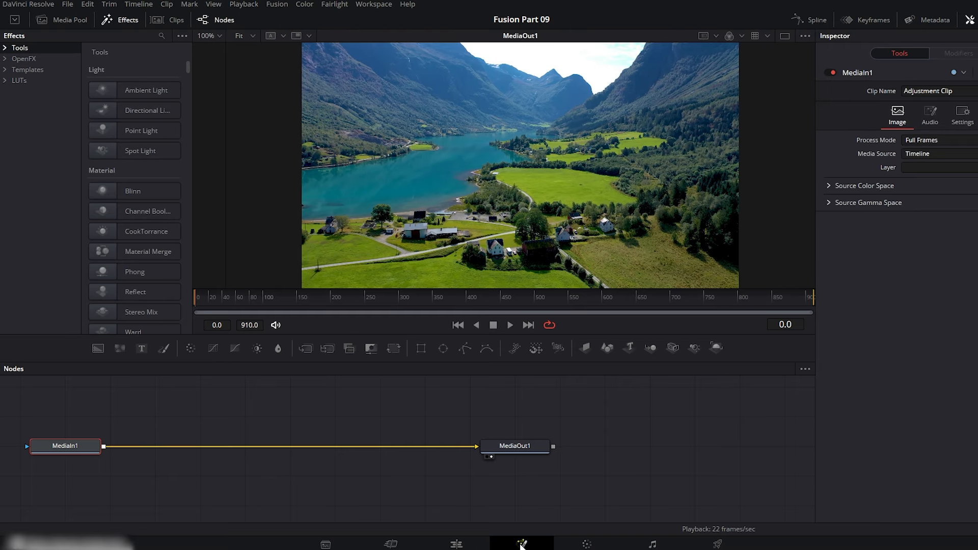
drag(517, 451, 574, 452)
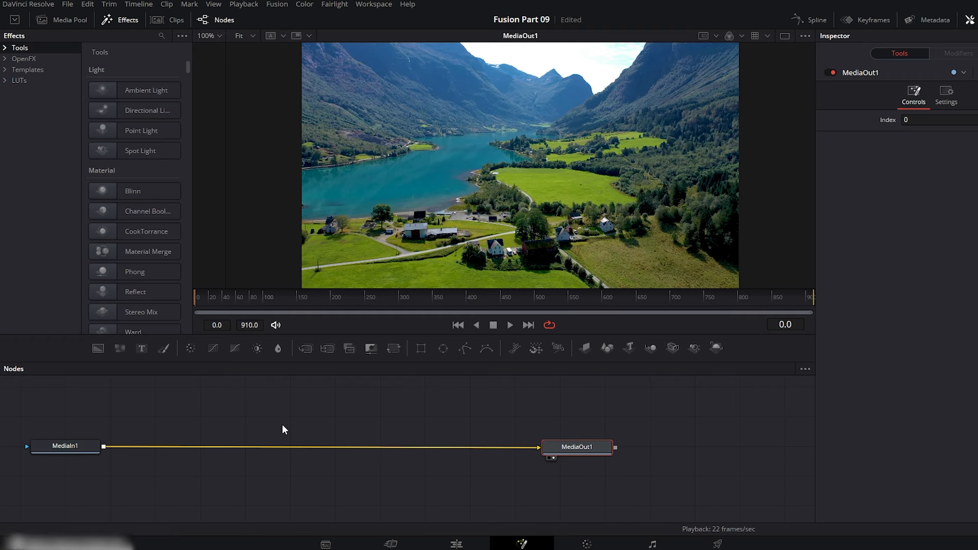
drag(66, 447, 322, 446)
click(323, 446)
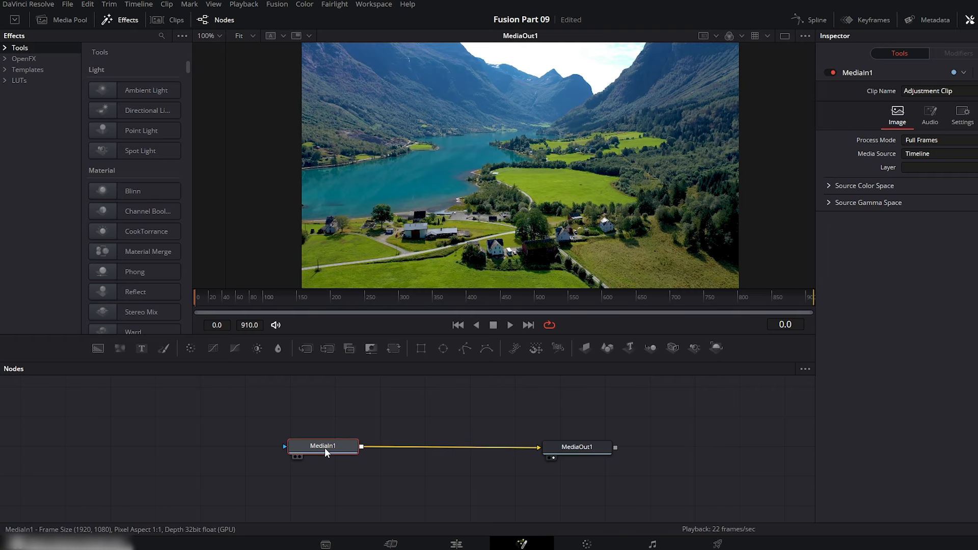
key(shift+space)
text(mas)
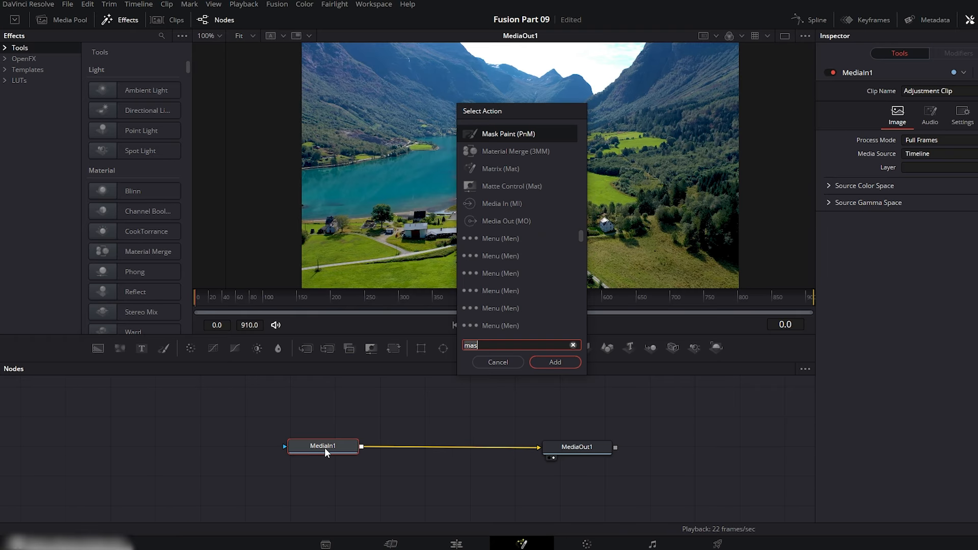
key(BackSpace)
key(BackSpace)
text(irr)
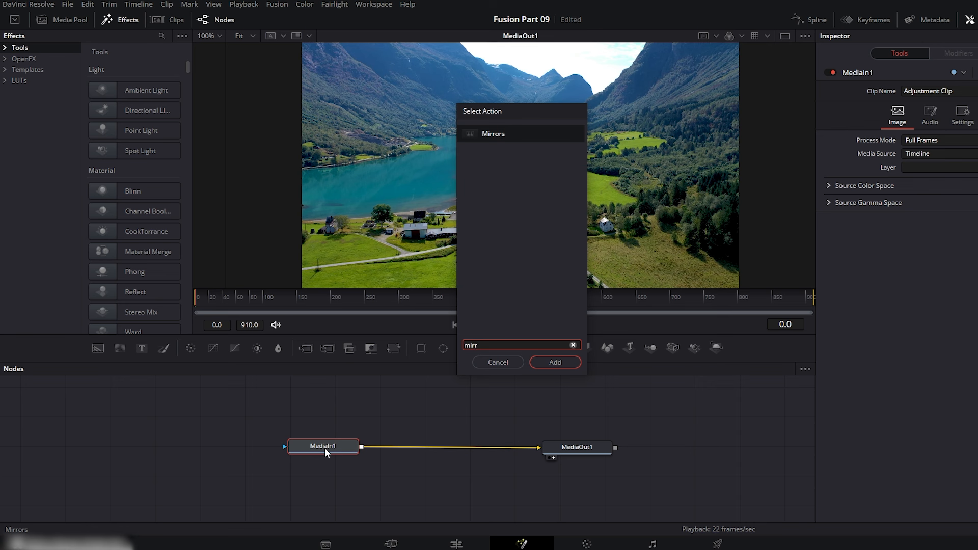
key(Return)
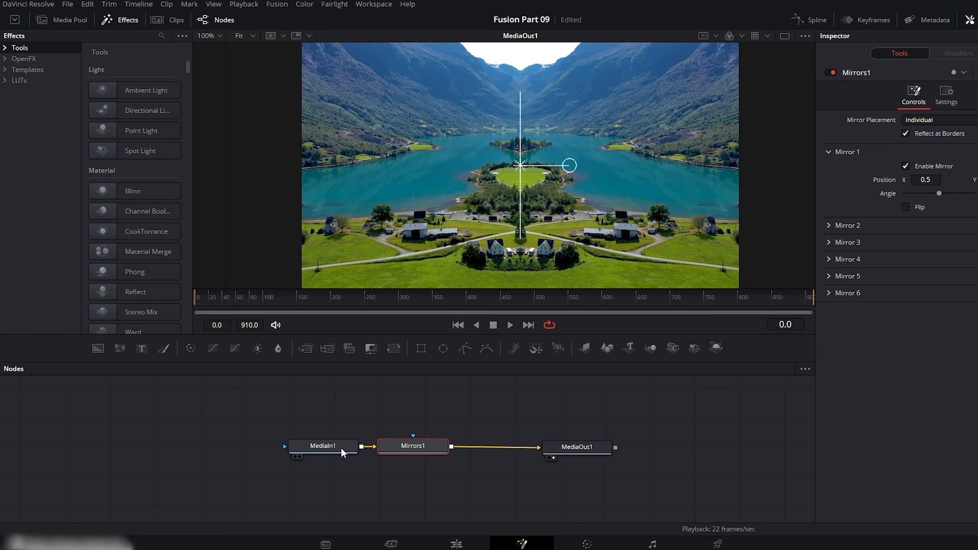
drag(409, 448, 447, 442)
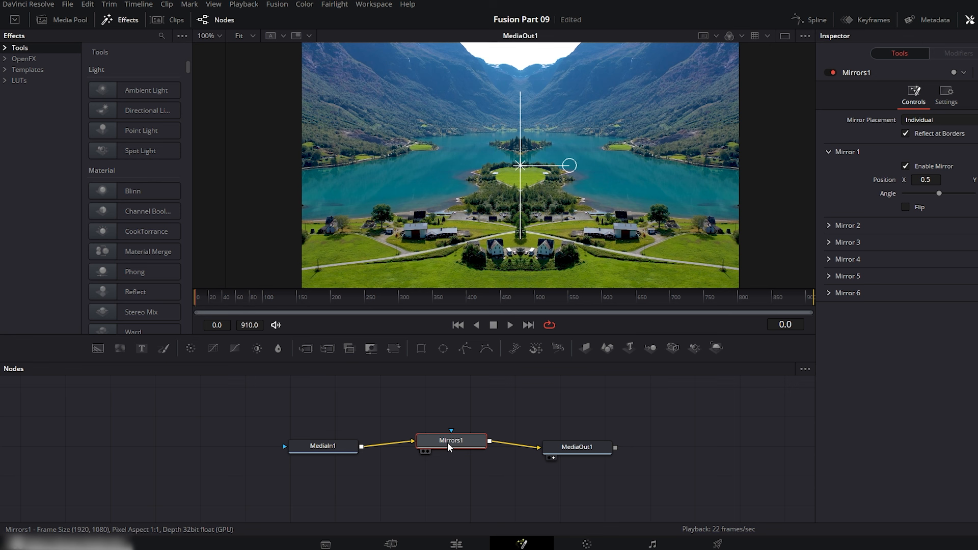
Move the Edit page playhead to 01:00:27:11, and set Mirror 1's Angle to 90 and Position Y to 0.766 in Fusion.
click(457, 543)
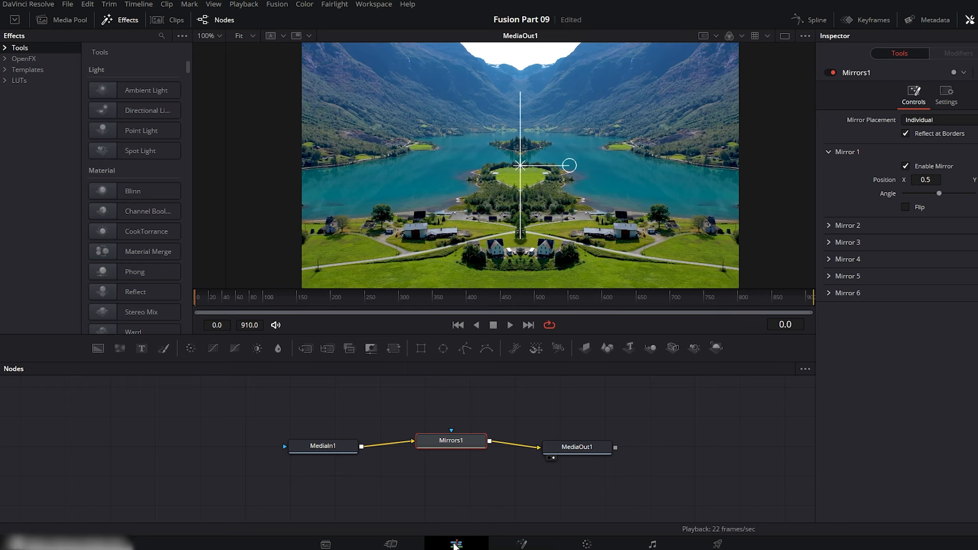
drag(441, 374, 615, 372)
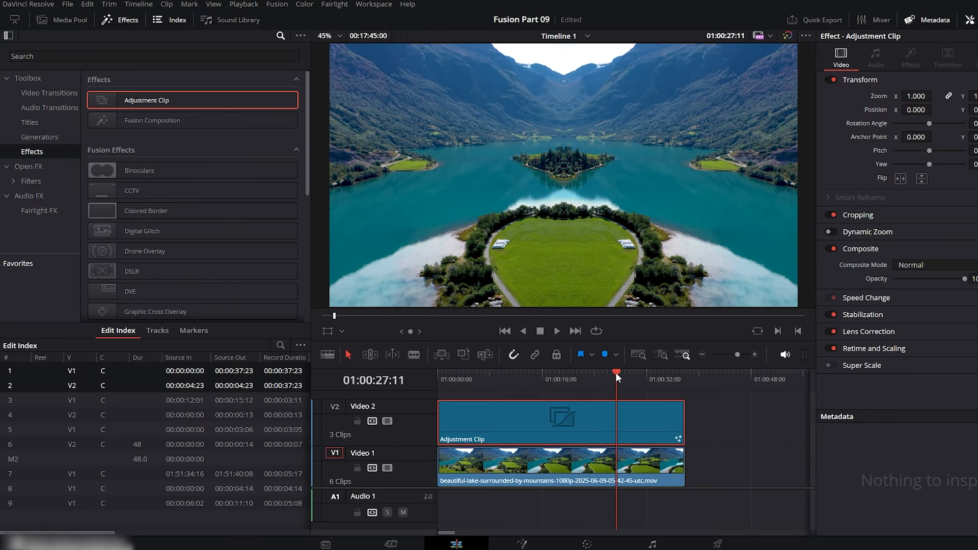
click(521, 542)
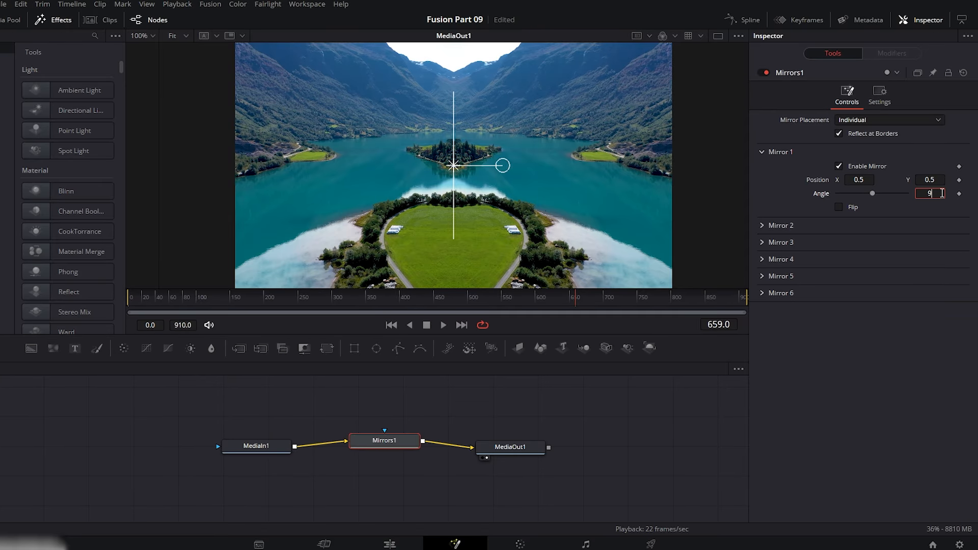
key(Tab)
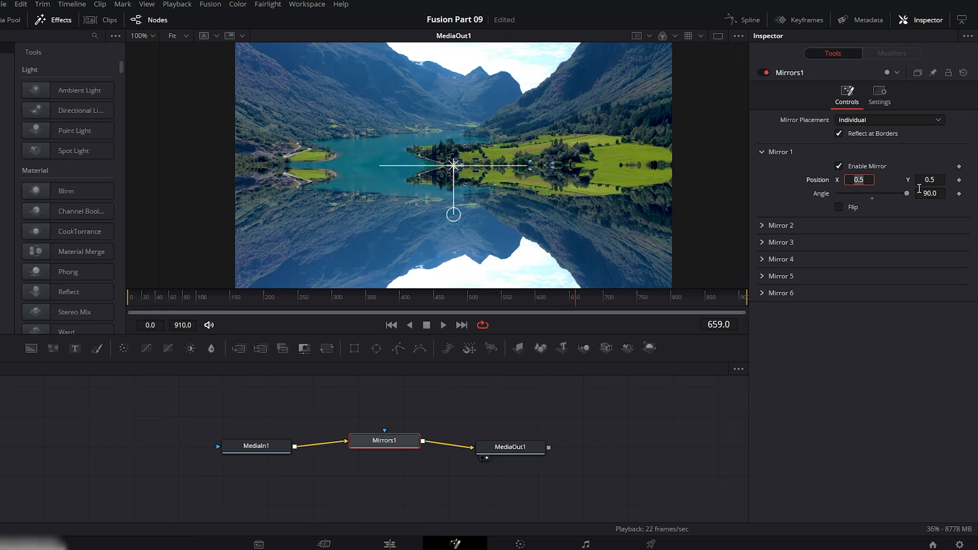
drag(935, 179, 977, 180)
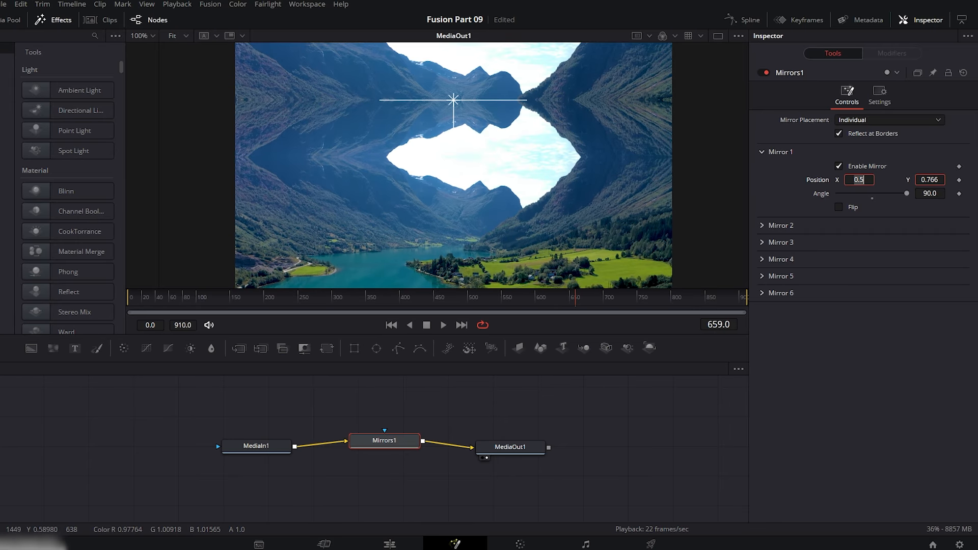
Scrub through the vertically mirrored lake clip on the Edit page.
click(389, 544)
drag(400, 374, 474, 373)
drag(485, 374, 549, 372)
Turn on Flip for Mirror 1 in Fusion and set its Angle to 0.
click(460, 545)
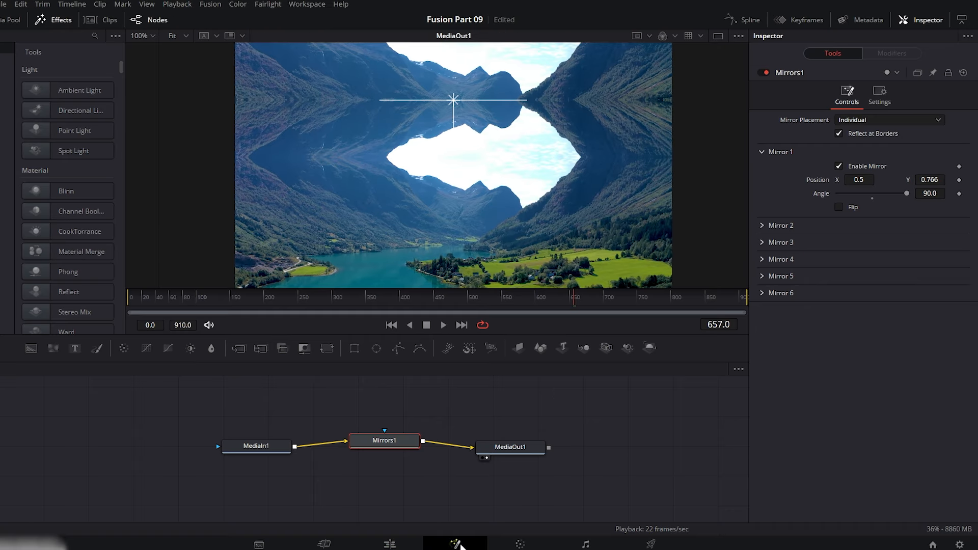
click(840, 207)
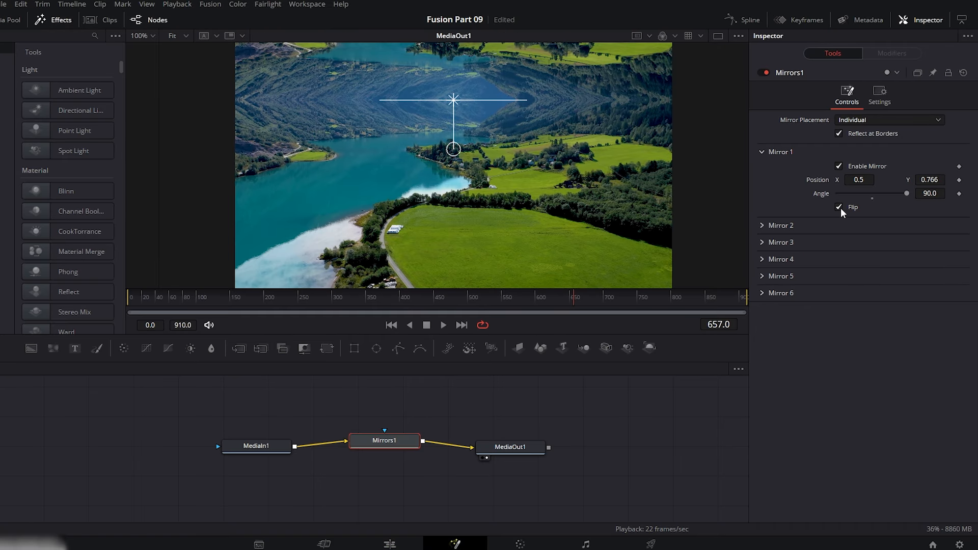
click(934, 194)
text(0)
key(Tab)
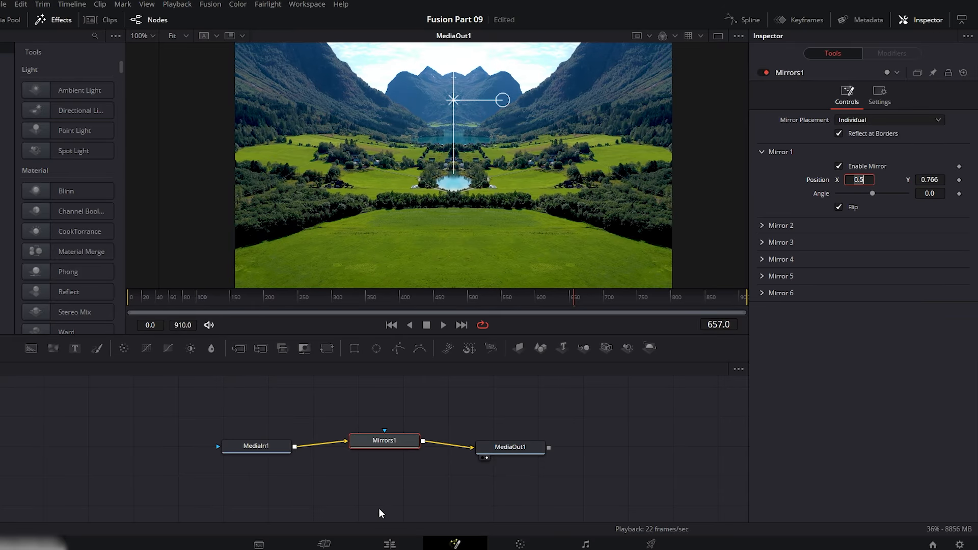
Play the flipped mirror effect from the timeline start on the Edit page.
click(390, 543)
drag(441, 380, 372, 381)
key(space)
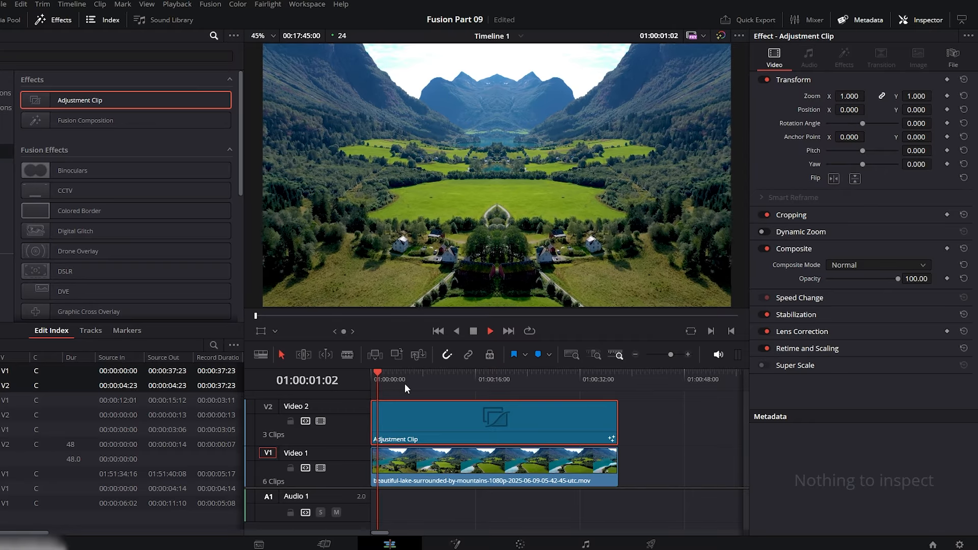